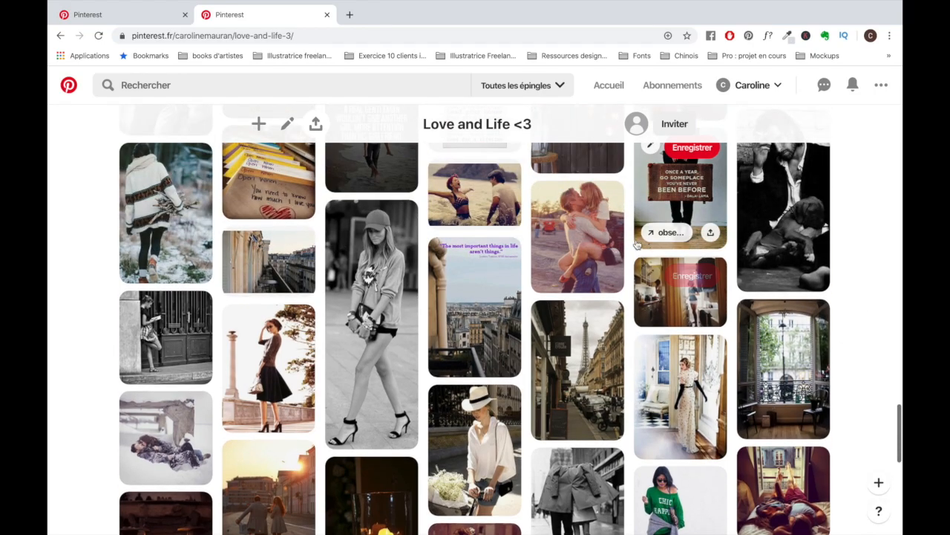
- Open the kissing-couple pin from the "Love and Life <3" board for a closer look
{"action": "left_click", "coordinate": [679, 193]}
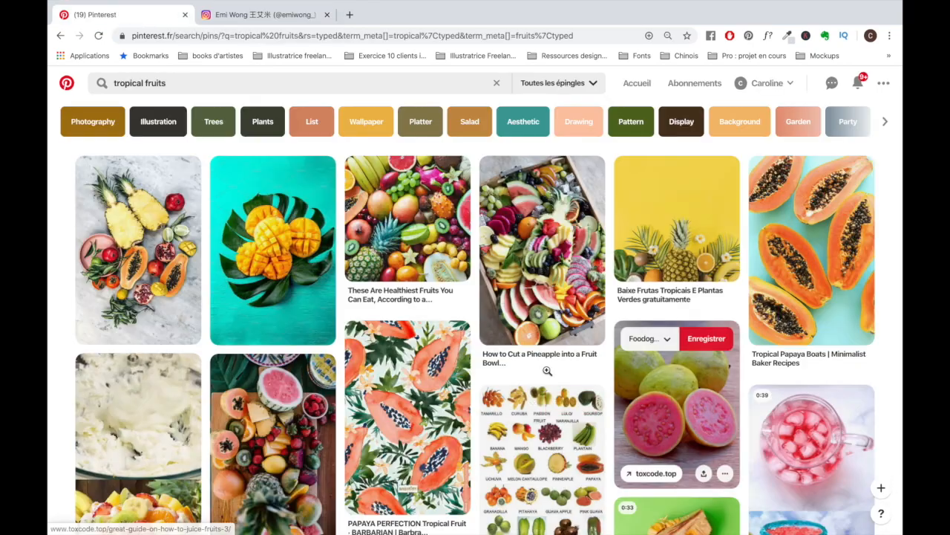
{"action": "scroll", "coordinate": [475, 334], "scroll_direction": "down", "scroll_amount": 3}
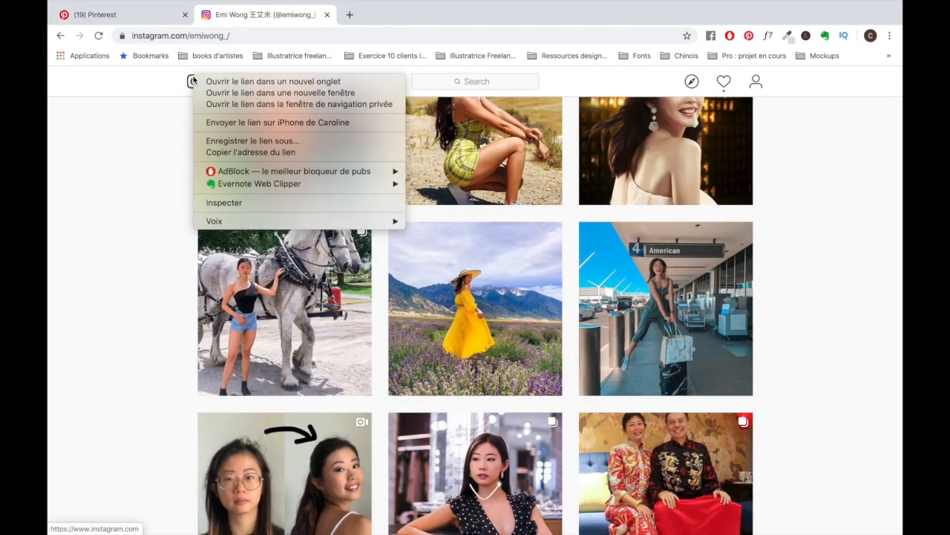
- Switch to Instagram, search for the tropicalfruits hashtag and browse its posts for fruit images
{"action": "left_click", "coordinate": [223, 80]}
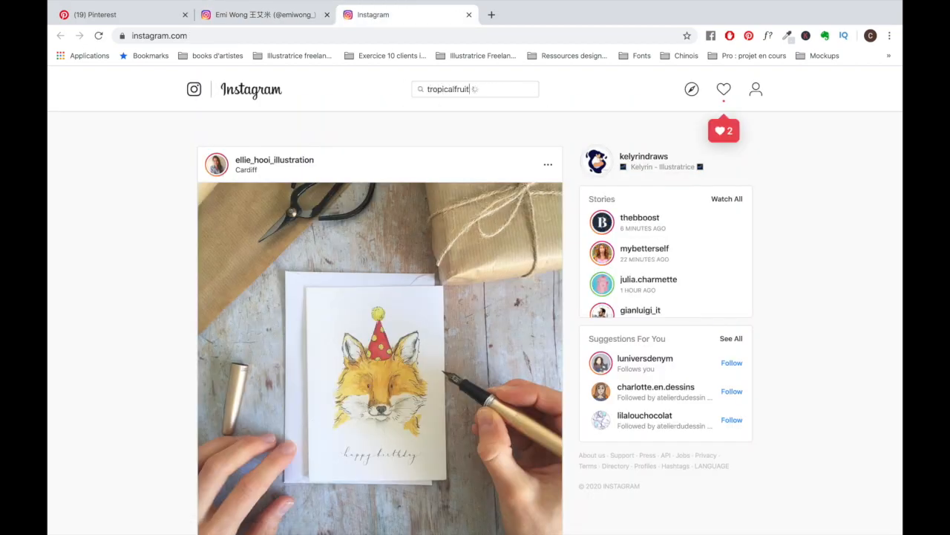
{"action": "left_click", "coordinate": [468, 212]}
{"action": "scroll", "coordinate": [741, 327], "scroll_direction": "down", "scroll_amount": 15}
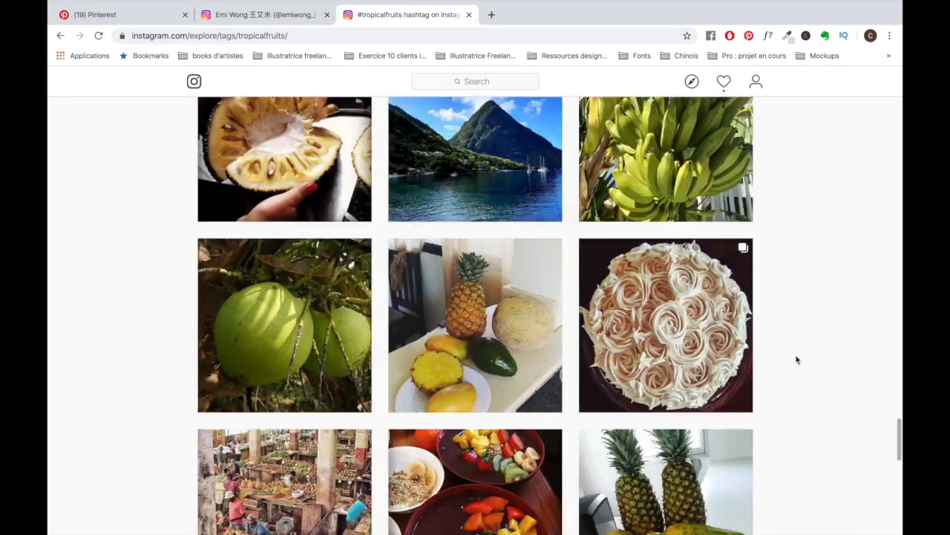
- Return to Pinterest, search for "tropical fruits aesthetic" and browse the suggested pins
{"action": "left_click", "coordinate": [159, 15]}
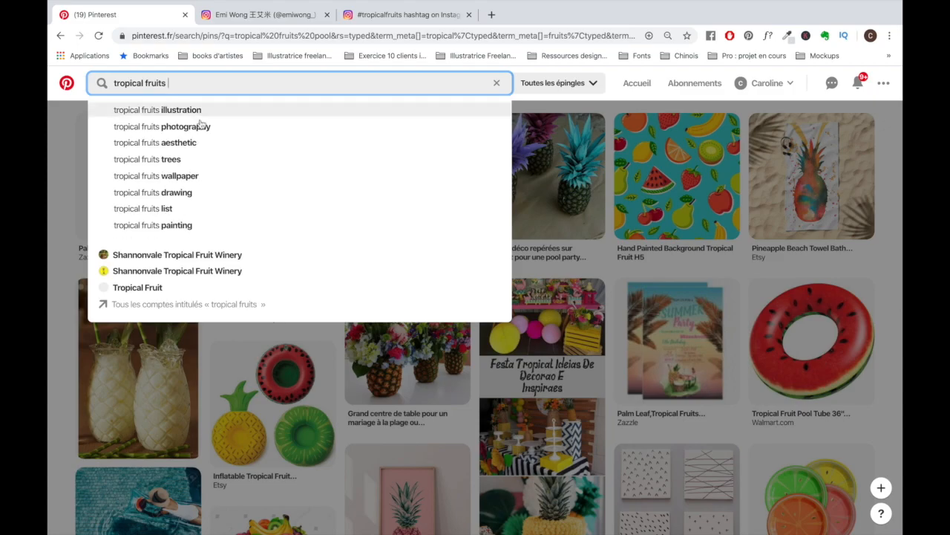
{"action": "left_click", "coordinate": [155, 142]}
{"action": "scroll", "coordinate": [520, 327], "scroll_direction": "down", "scroll_amount": 3}
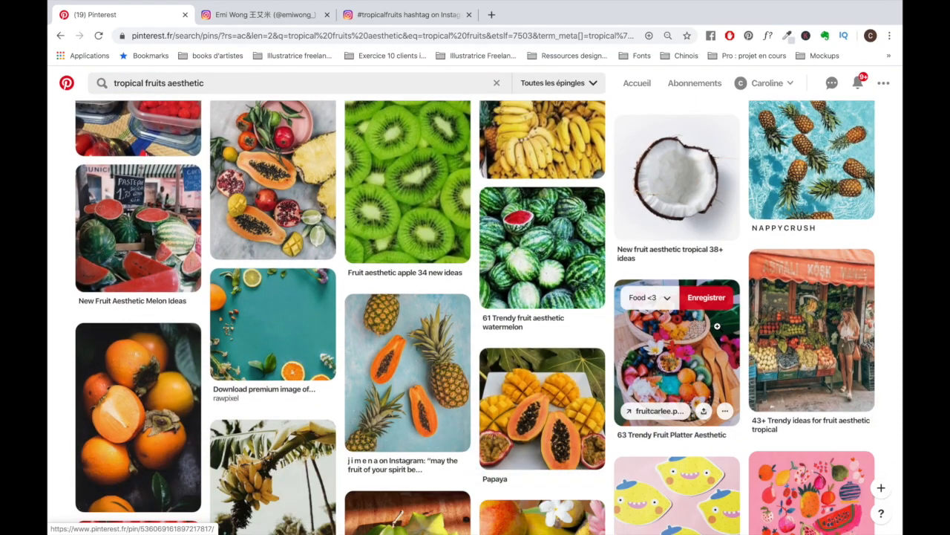
{"action": "scroll", "coordinate": [717, 325], "scroll_direction": "down", "scroll_amount": 15}
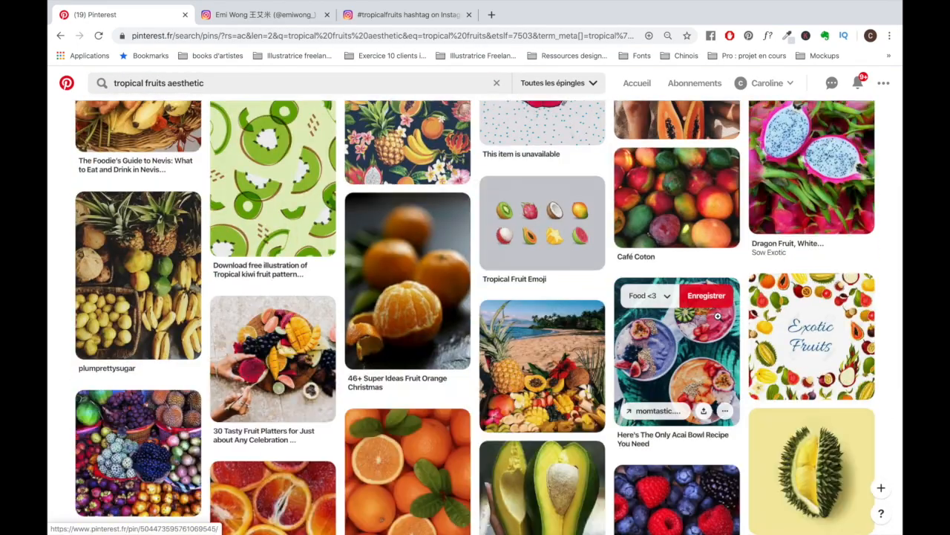
{"action": "scroll", "coordinate": [718, 316], "scroll_direction": "down", "scroll_amount": 5}
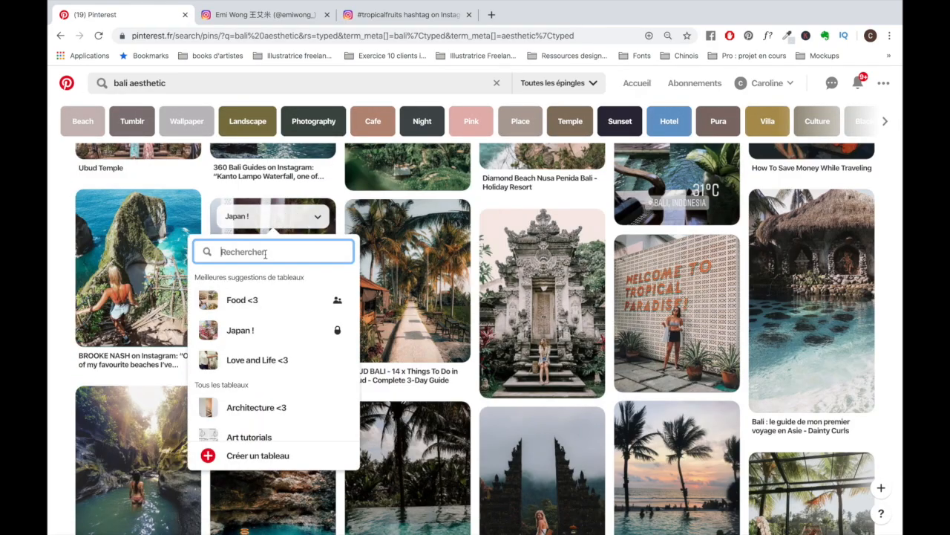
- Search the saving boards for "vision" on a pin in the "bali aesthetic" results
{"action": "scroll", "coordinate": [296, 308], "scroll_direction": "up", "scroll_amount": 1}
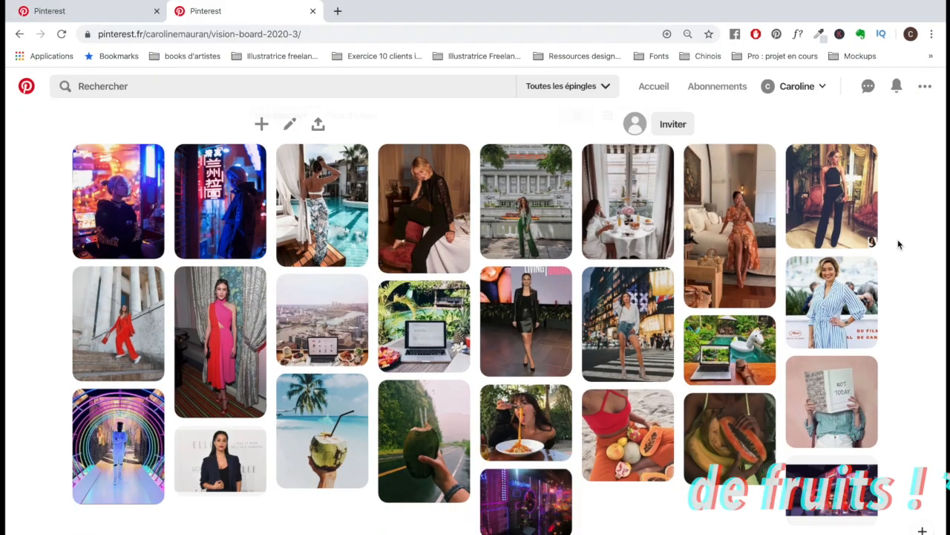
{"action": "scroll", "coordinate": [911, 317], "scroll_direction": "down", "scroll_amount": 10}
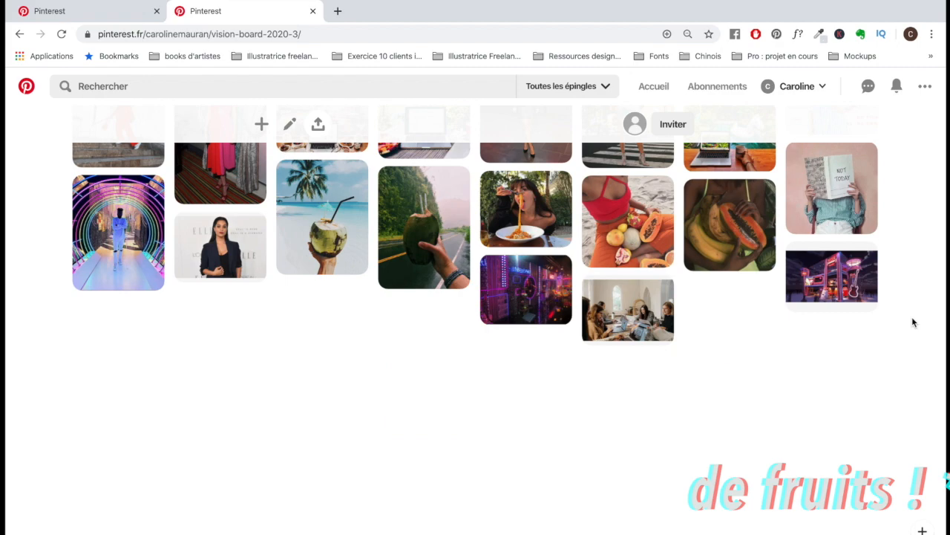
- Review all pins collected on the "Vision Board 2020 <3" board
{"action": "scroll", "coordinate": [911, 317], "scroll_direction": "down", "scroll_amount": 3}
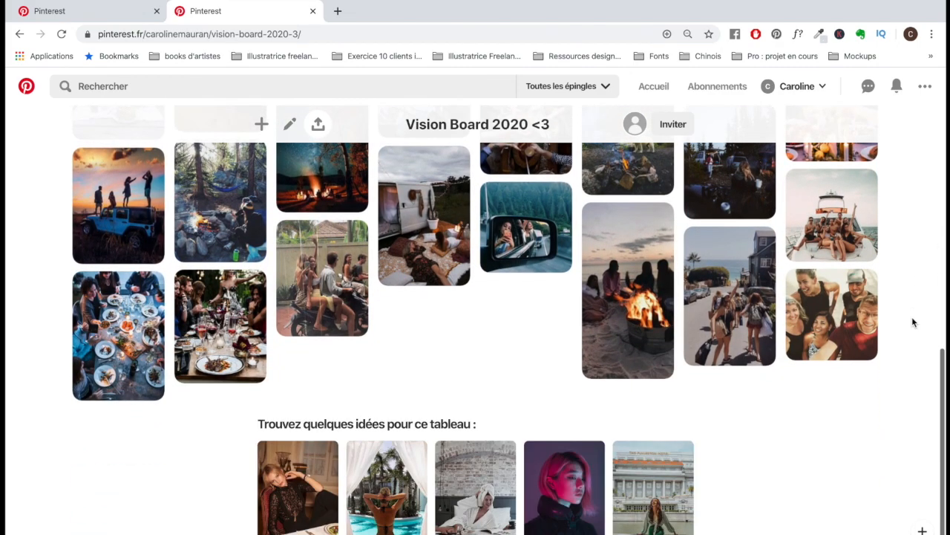
{"action": "scroll", "coordinate": [912, 321], "scroll_direction": "up", "scroll_amount": 1}
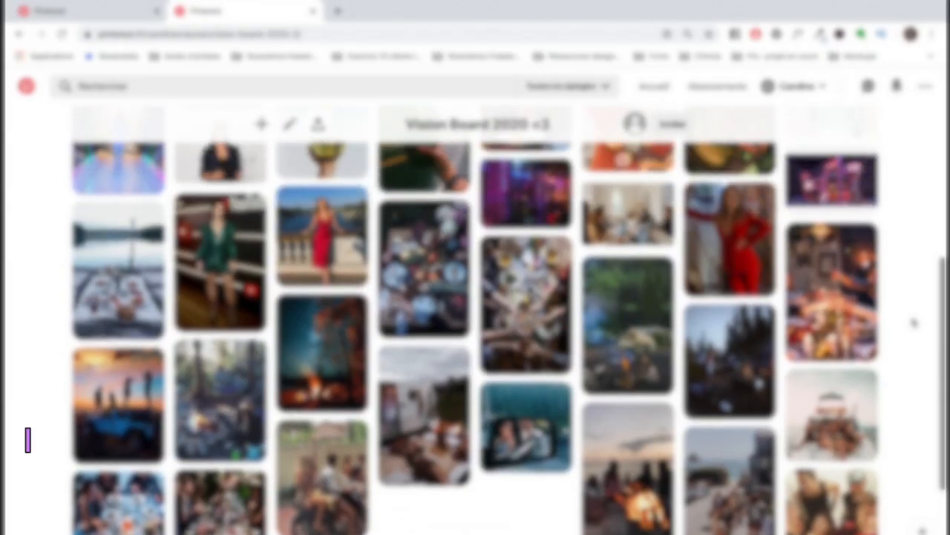
{"action": "scroll", "coordinate": [913, 322], "scroll_direction": "up", "scroll_amount": 5}
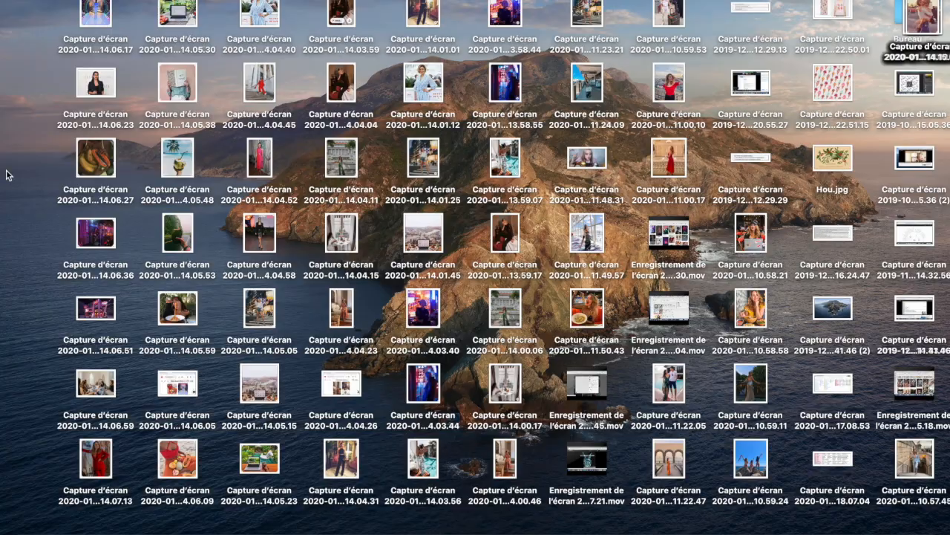
- Switch to the desktop and create a folder named "Vision Board 2020" for the captured images
{"action": "right_click", "coordinate": [6, 175]}
{"action": "left_click", "coordinate": [24, 178]}
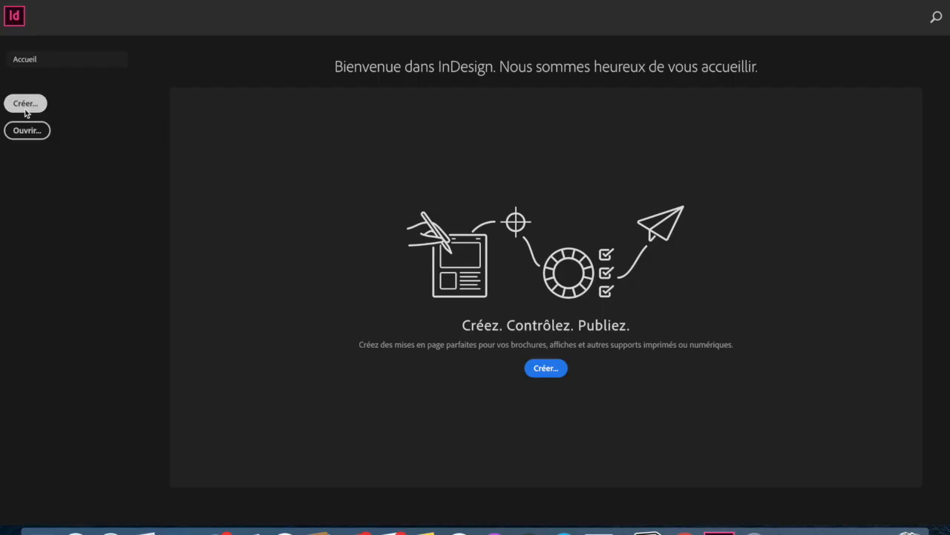
- Switch to InDesign, create a one-page document of 1125 × 2436 px with pixel units, and save it as "Vision Board 2020 – 2"
{"action": "left_click", "coordinate": [25, 104]}
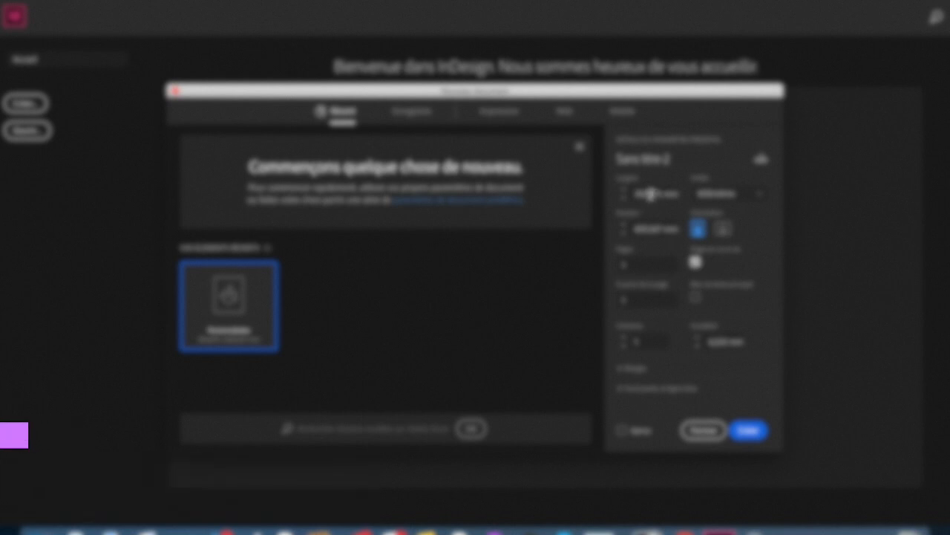
{"action": "left_click", "coordinate": [658, 193]}
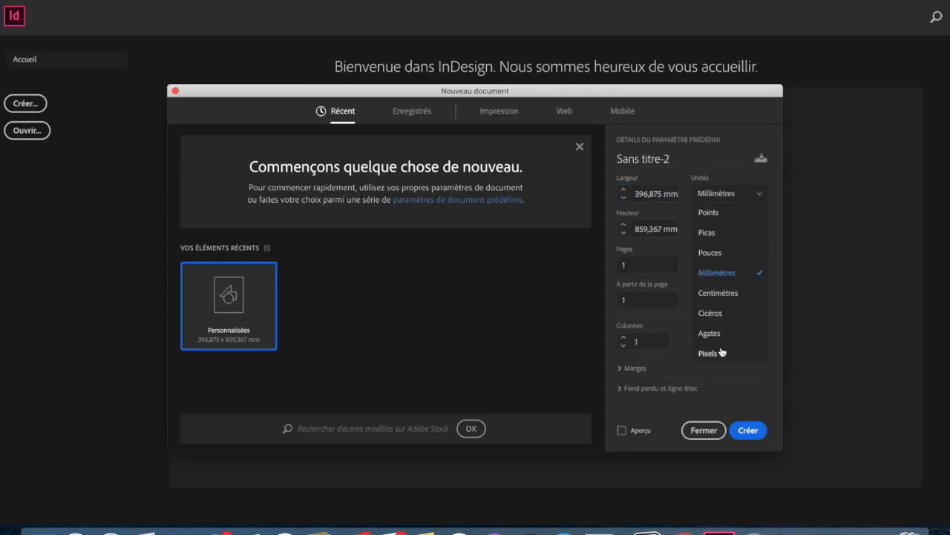
{"action": "left_click", "coordinate": [721, 352]}
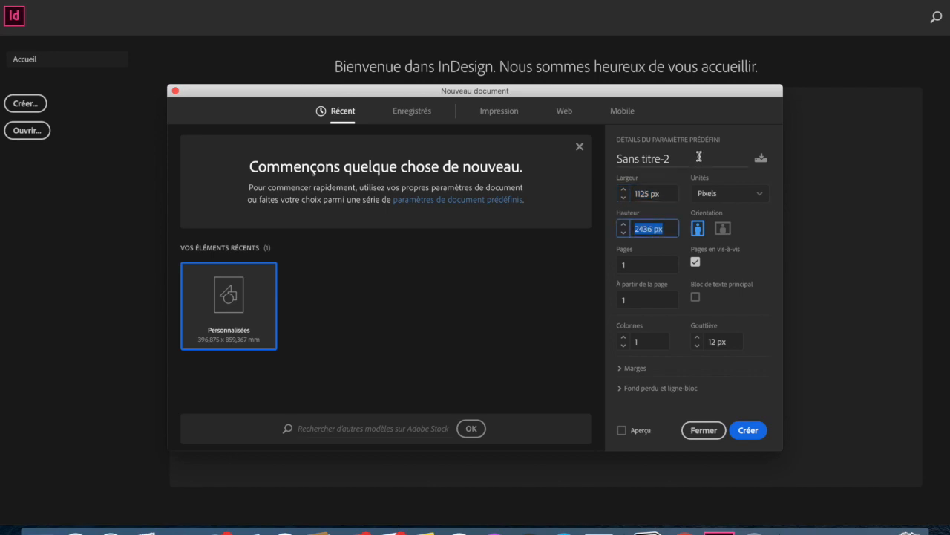
{"action": "left_click", "coordinate": [748, 431]}
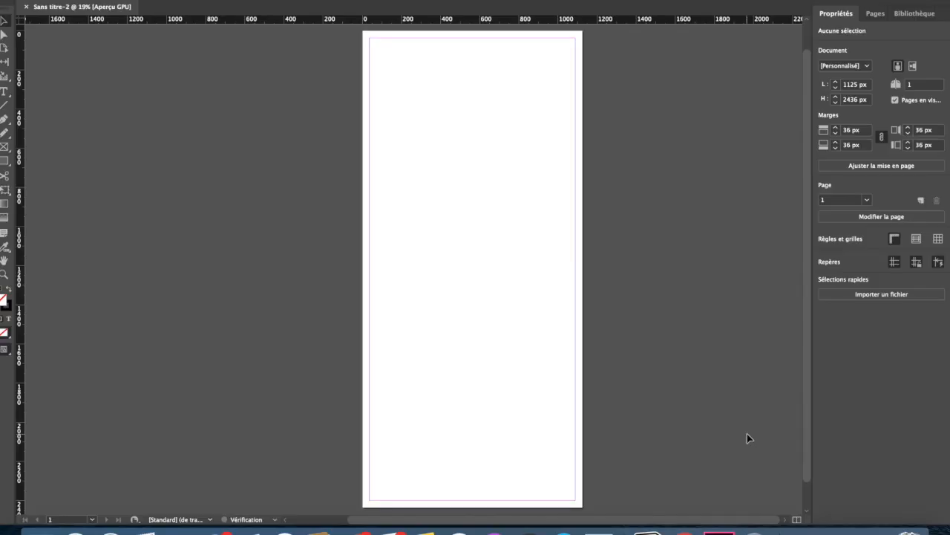
{"action": "left_click", "coordinate": [83, 1]}
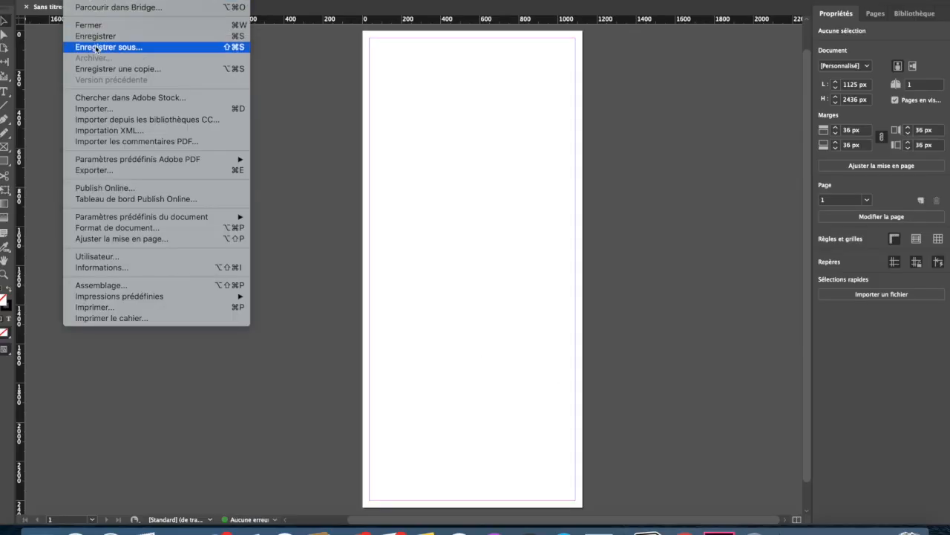
{"action": "left_click", "coordinate": [97, 47]}
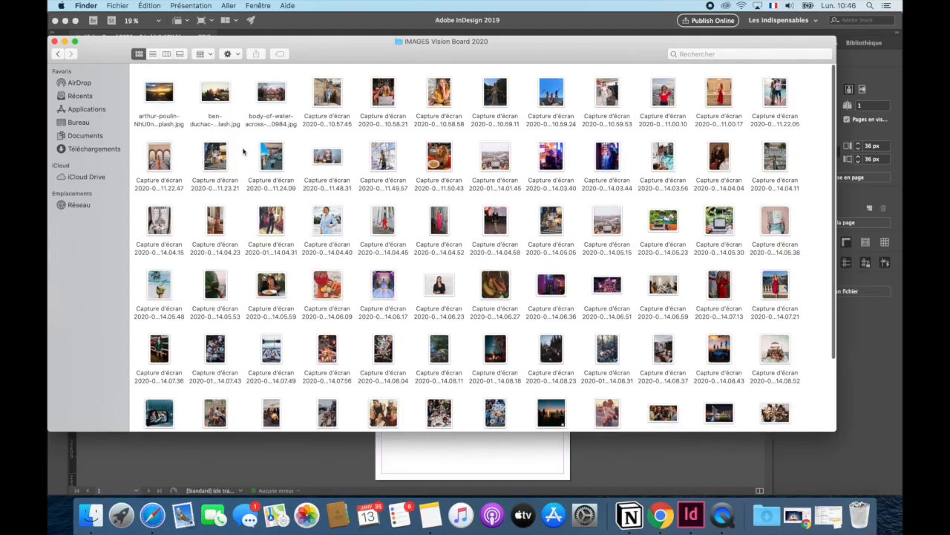
- Load every image from the "IMAGES Vision Board 2020" folder into the InDesign document, leaving out the three VisionBoard-iPhone11 files
{"action": "left_click_drag", "start_coordinate": [134, 74], "coordinate": [812, 388]}
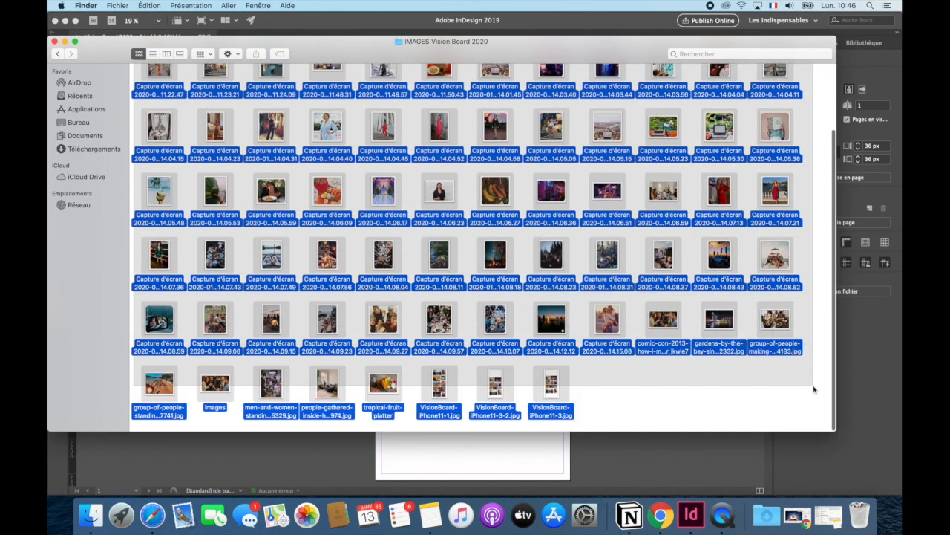
{"action": "left_click", "coordinate": [440, 384], "text": "super"}
{"action": "left_click", "coordinate": [496, 385], "text": "super"}
{"action": "left_click", "coordinate": [551, 385], "text": "super"}
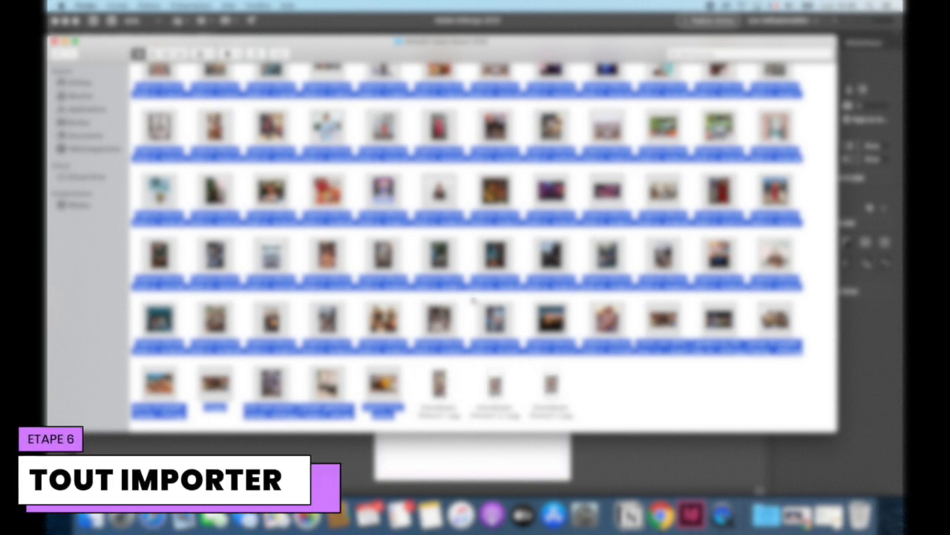
{"action": "left_click_drag", "start_coordinate": [483, 330], "coordinate": [311, 447]}
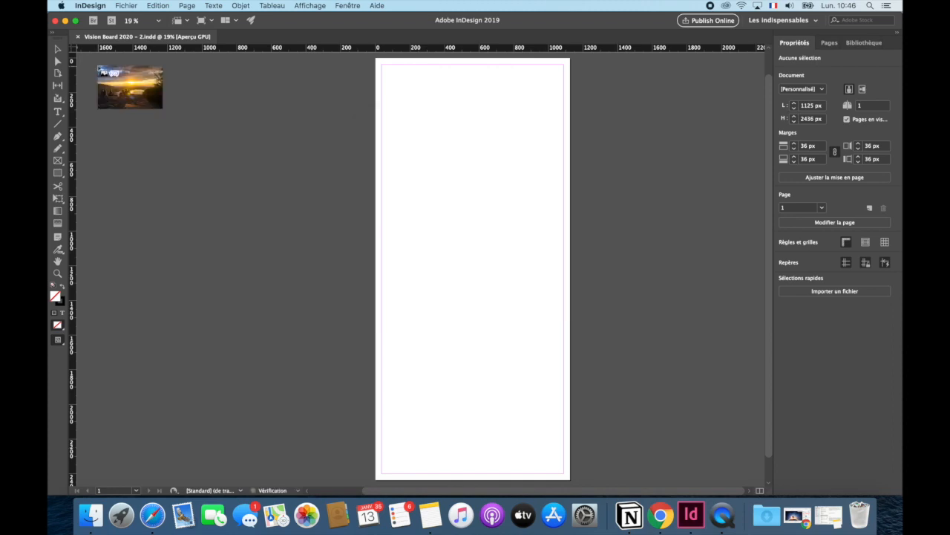
- Place the loaded images one after another in overlapping rows across the page and pasteboard
{"action": "left_click", "coordinate": [119, 66]}
{"action": "left_click", "coordinate": [153, 68]}
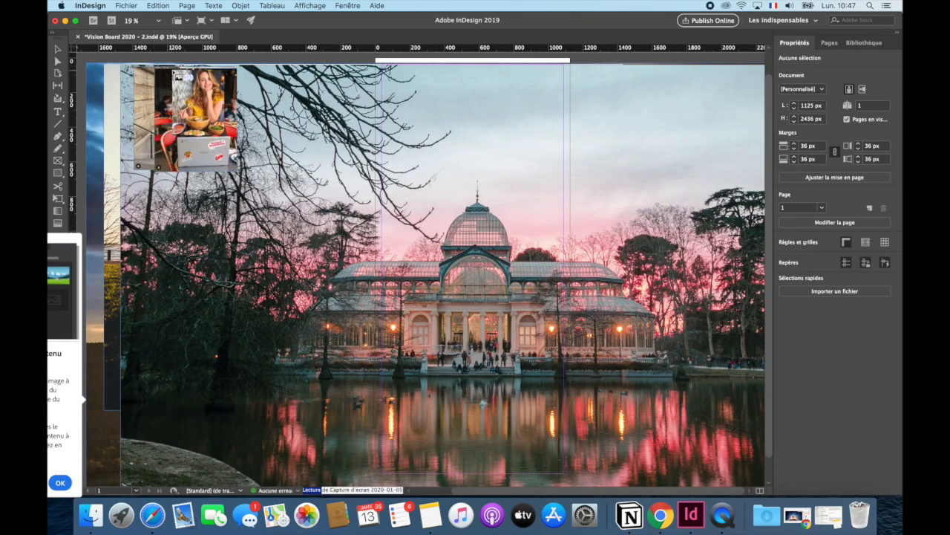
{"action": "left_click", "coordinate": [174, 68]}
{"action": "left_click", "coordinate": [195, 70]}
{"action": "left_click", "coordinate": [236, 71]}
{"action": "left_click", "coordinate": [275, 72]}
{"action": "left_click", "coordinate": [298, 73]}
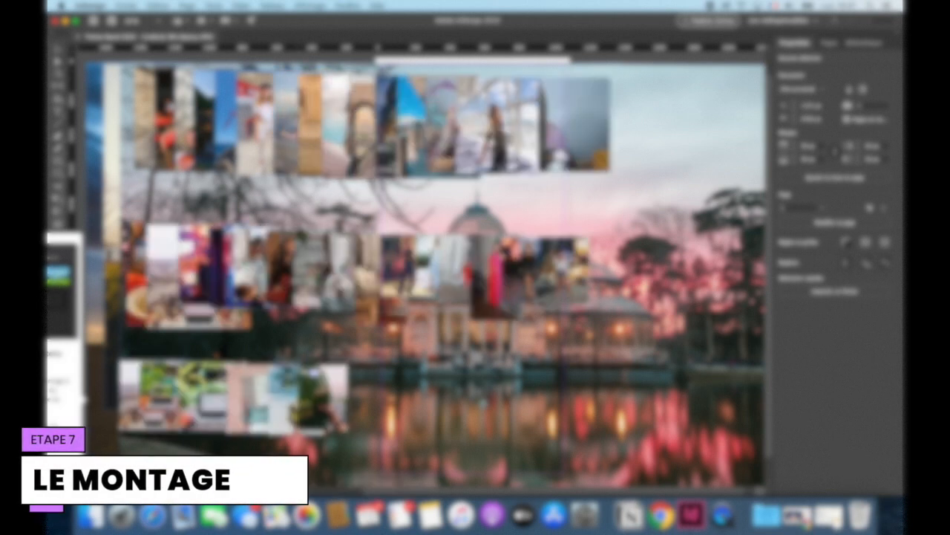
{"action": "left_click", "coordinate": [340, 370]}
{"action": "left_click", "coordinate": [405, 370]}
{"action": "scroll", "coordinate": [423, 268], "scroll_direction": "down", "scroll_amount": 1}
{"action": "left_click", "coordinate": [387, 445]}
{"action": "scroll", "coordinate": [405, 446], "scroll_direction": "left", "scroll_amount": 1}
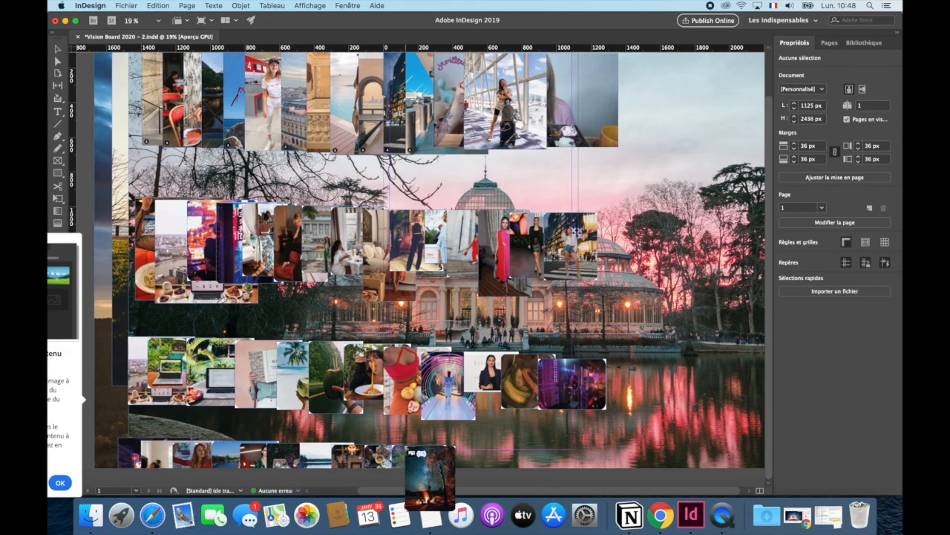
{"action": "left_click", "coordinate": [406, 445]}
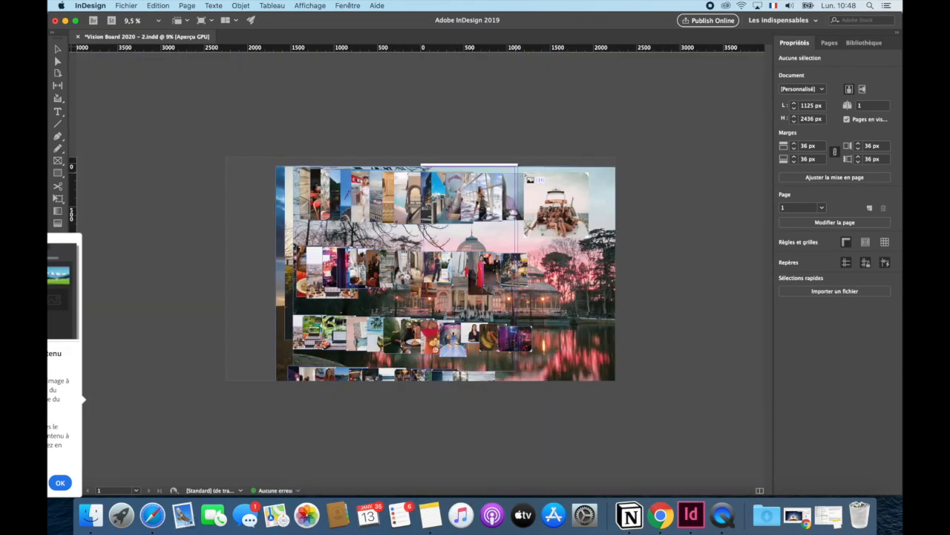
{"action": "left_click", "coordinate": [517, 174]}
{"action": "left_click", "coordinate": [529, 175]}
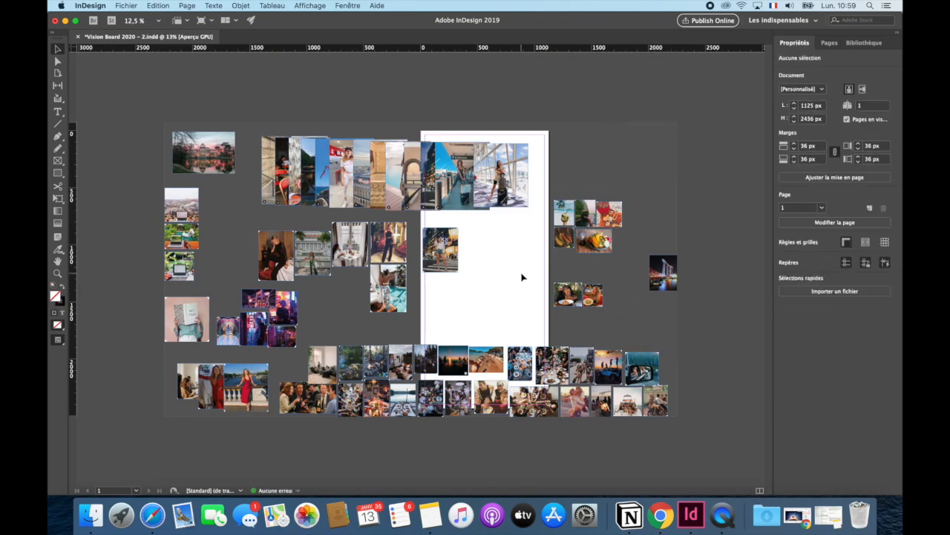
- Sort the overlapping travel and portrait photos from the top row into themed groups around the page, and save the document
{"action": "left_click_drag", "start_coordinate": [445, 245], "coordinate": [458, 275]}
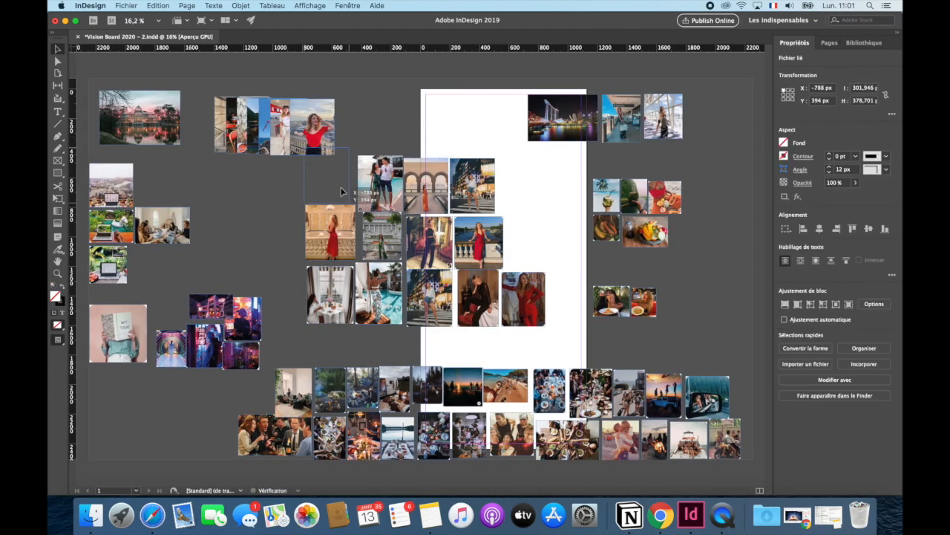
{"action": "left_click_drag", "start_coordinate": [316, 128], "coordinate": [726, 121]}
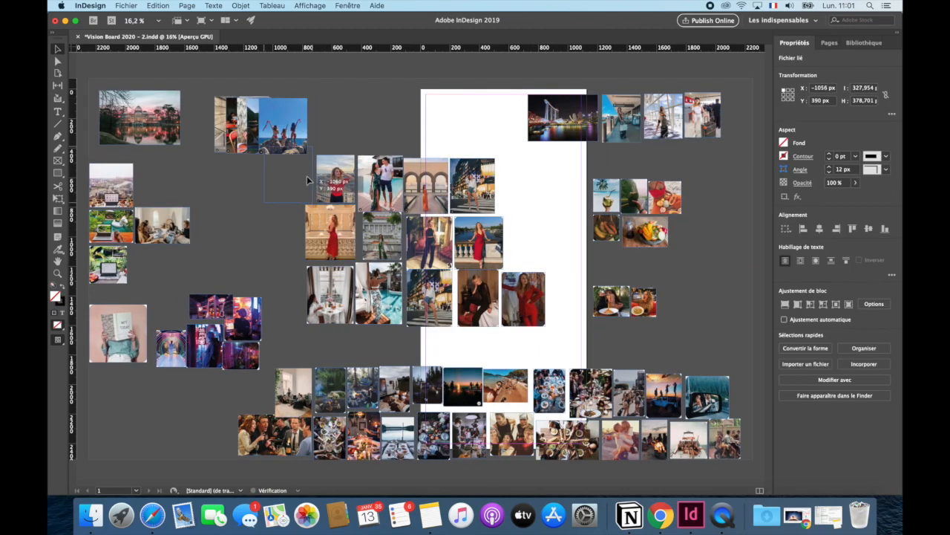
{"action": "left_click_drag", "start_coordinate": [312, 124], "coordinate": [325, 130]}
{"action": "left_click_drag", "start_coordinate": [330, 96], "coordinate": [319, 112]}
{"action": "left_click_drag", "start_coordinate": [261, 122], "coordinate": [397, 113]}
{"action": "left_click", "coordinate": [417, 124]}
{"action": "key", "text": "super+s"}
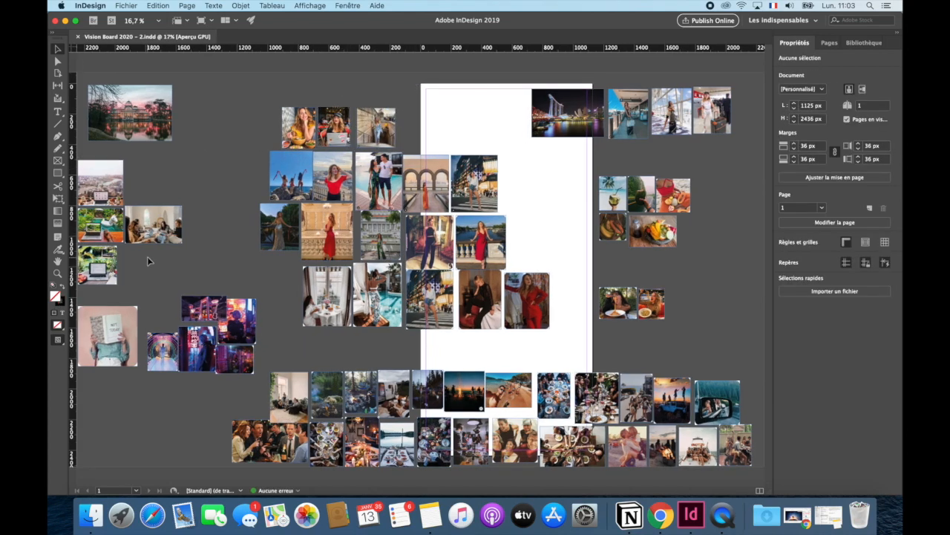
- Delete the work-meeting photo and the laptop photo with the city view from the pasteboard's work group
{"action": "scroll", "coordinate": [147, 257], "scroll_direction": "up", "scroll_amount": 5}
{"action": "scroll", "coordinate": [147, 256], "scroll_direction": "up", "scroll_amount": 3}
{"action": "left_click_drag", "start_coordinate": [347, 170], "coordinate": [292, 266]}
{"action": "key", "text": "Delete"}
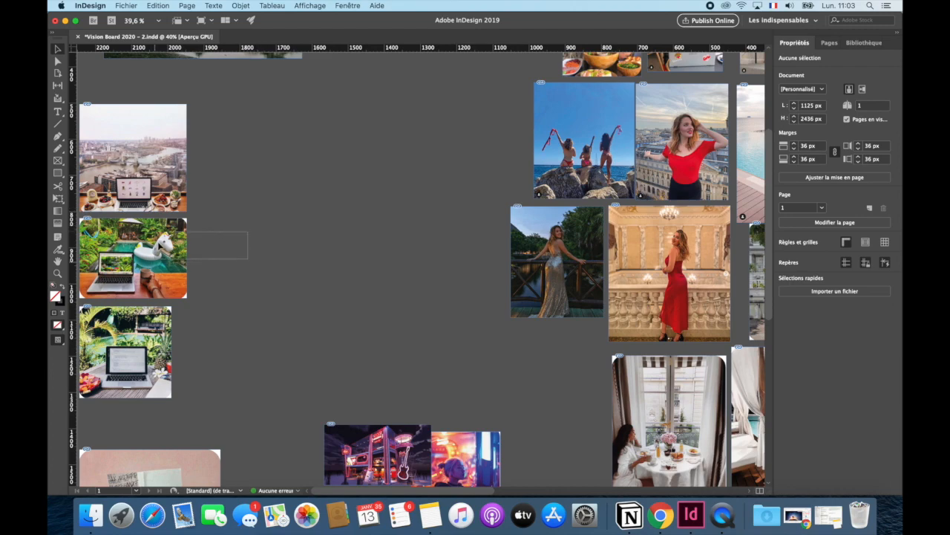
{"action": "left_click", "coordinate": [133, 157]}
{"action": "key", "text": "Delete"}
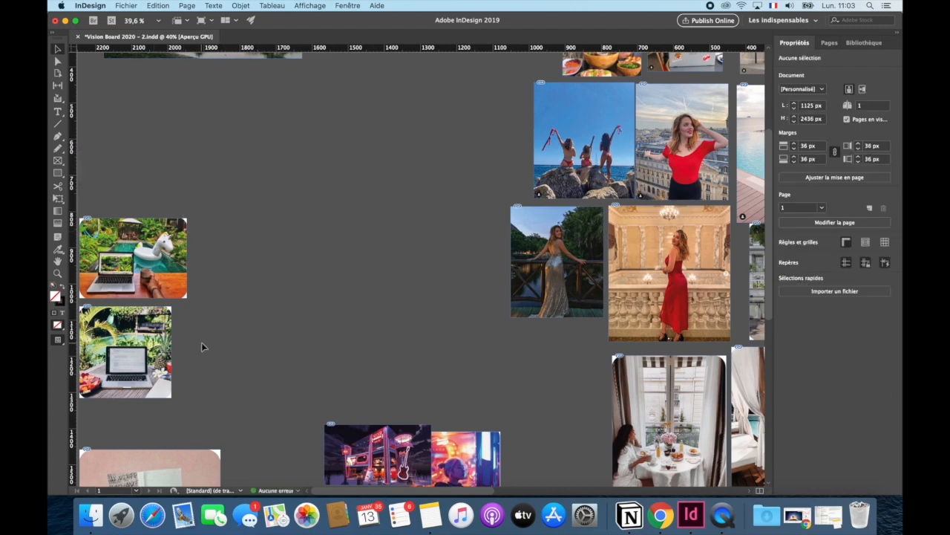
- Delete the laptop photo with the unicorn pool float and move the remaining garden laptop photo higher on the pasteboard
{"action": "scroll", "coordinate": [190, 274], "scroll_direction": "up", "scroll_amount": 5}
{"action": "scroll", "coordinate": [130, 238], "scroll_direction": "up", "scroll_amount": 3}
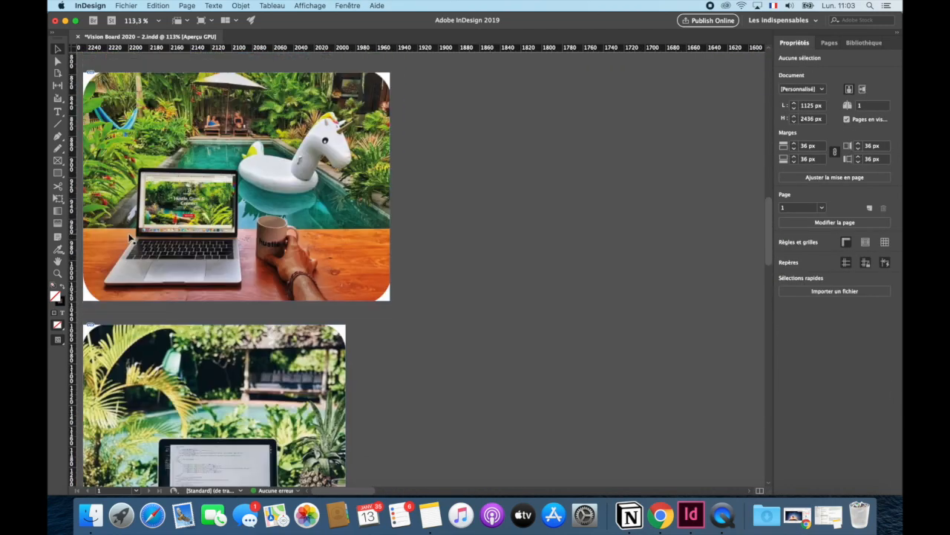
{"action": "left_click", "coordinate": [159, 105]}
{"action": "key", "text": "Delete"}
{"action": "scroll", "coordinate": [328, 106], "scroll_direction": "down", "scroll_amount": 5}
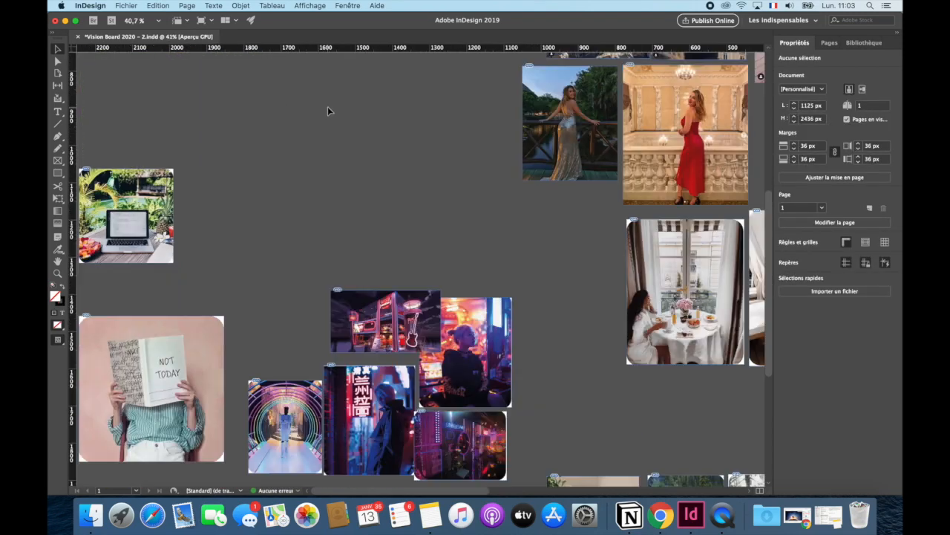
{"action": "left_click_drag", "start_coordinate": [139, 192], "coordinate": [207, 97]}
{"action": "scroll", "coordinate": [221, 187], "scroll_direction": "down", "scroll_amount": 7}
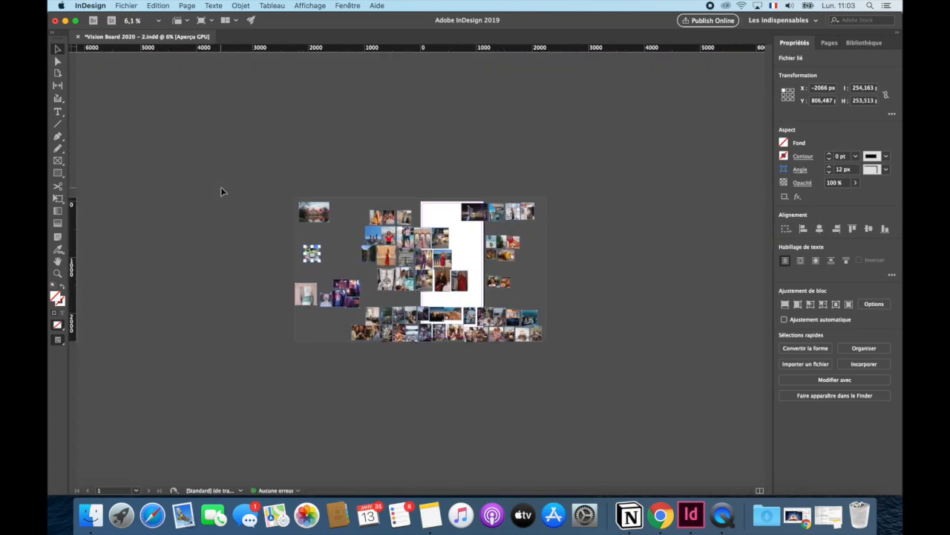
{"action": "scroll", "coordinate": [221, 188], "scroll_direction": "up", "scroll_amount": 5}
{"action": "scroll", "coordinate": [221, 186], "scroll_direction": "up", "scroll_amount": 4}
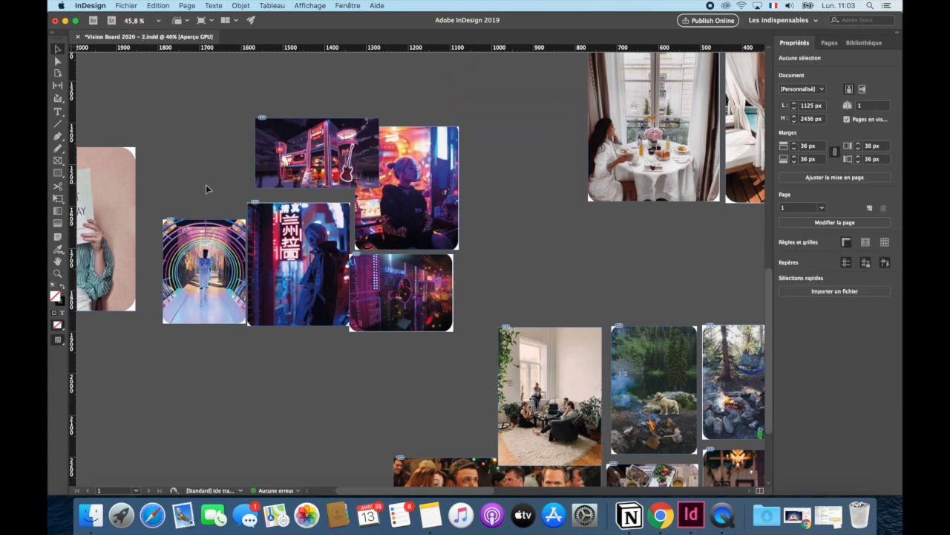
- Delete the surplus neon photos from the pasteboard group, keeping the portrait of the woman in the black hoodie
{"action": "left_click", "coordinate": [291, 164]}
{"action": "scroll", "coordinate": [300, 162], "scroll_direction": "up", "scroll_amount": 4}
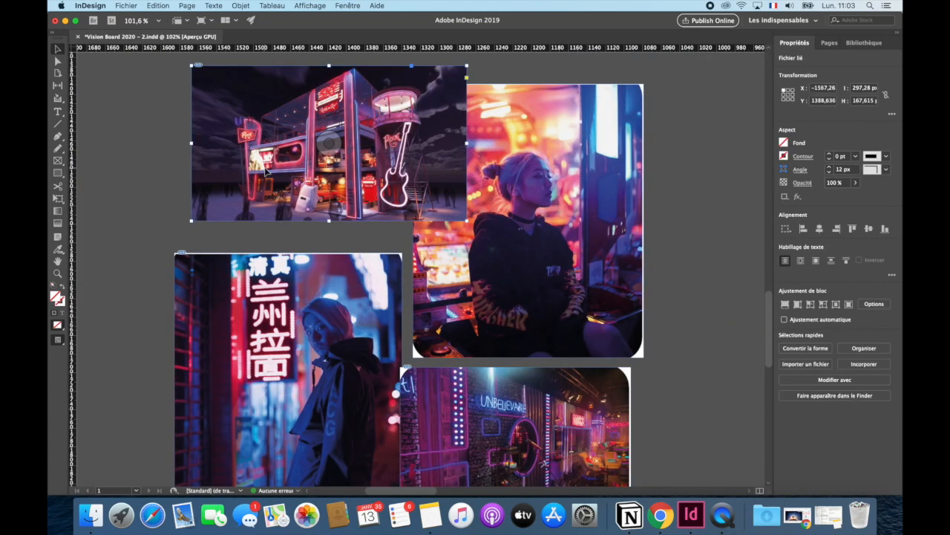
{"action": "key", "text": "Delete"}
{"action": "left_click", "coordinate": [275, 261]}
{"action": "key", "text": "Delete"}
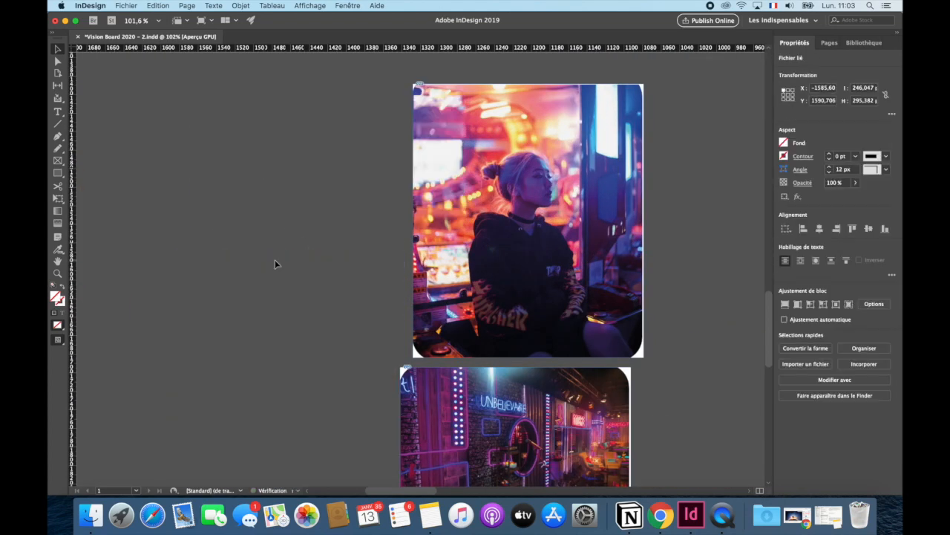
{"action": "scroll", "coordinate": [275, 260], "scroll_direction": "down", "scroll_amount": 4}
{"action": "left_click", "coordinate": [439, 140]}
{"action": "key", "text": "Delete"}
- Delete the papaya, beach fruit and two coconut photos beside the page, keeping the fruit bowl photo
{"action": "scroll", "coordinate": [439, 140], "scroll_direction": "up", "scroll_amount": 6}
{"action": "scroll", "coordinate": [439, 141], "scroll_direction": "down", "scroll_amount": 4}
{"action": "scroll", "coordinate": [438, 139], "scroll_direction": "down", "scroll_amount": 2}
{"action": "scroll", "coordinate": [438, 140], "scroll_direction": "right", "scroll_amount": 10}
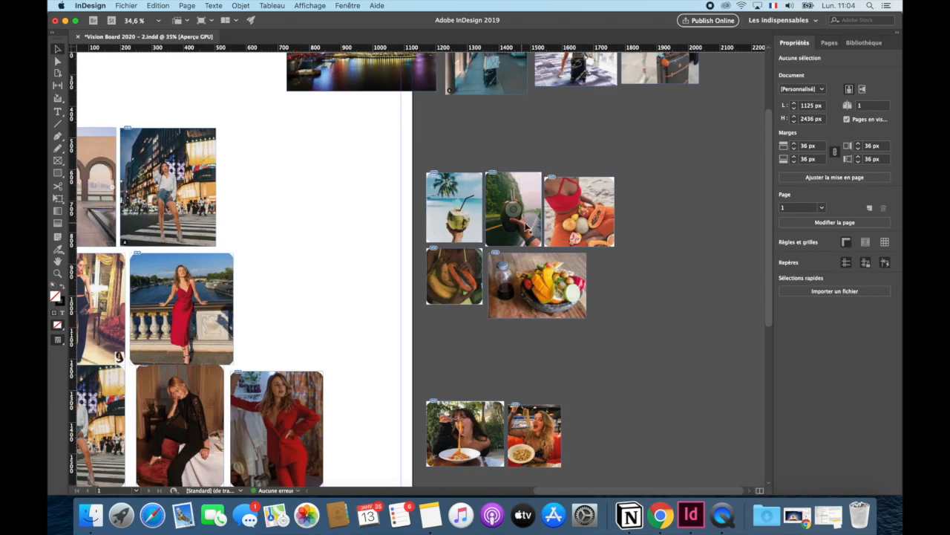
{"action": "left_click", "coordinate": [438, 289]}
{"action": "key", "text": "Delete"}
{"action": "scroll", "coordinate": [517, 210], "scroll_direction": "up", "scroll_amount": 3}
{"action": "left_click", "coordinate": [655, 239]}
{"action": "key", "text": "Delete"}
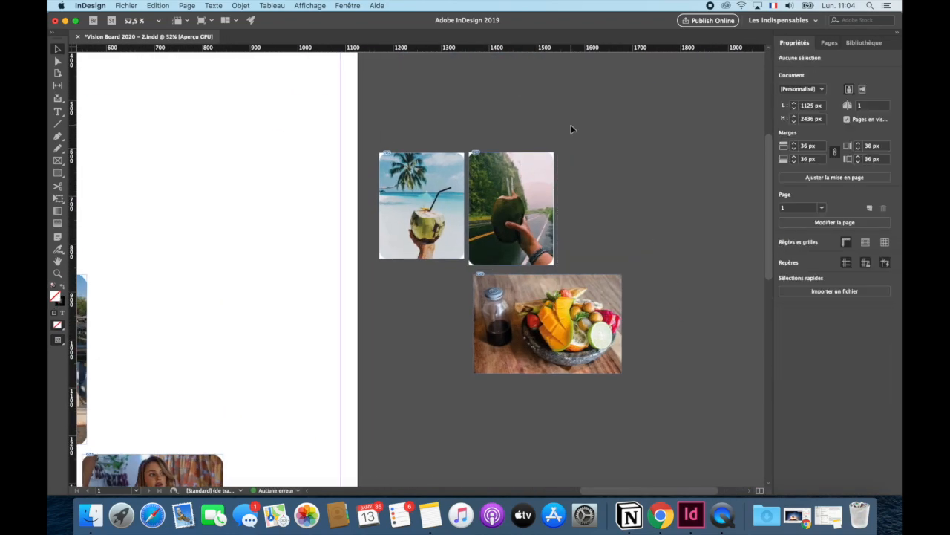
{"action": "left_click_drag", "start_coordinate": [571, 128], "coordinate": [427, 204]}
{"action": "key", "text": "Delete"}
- Move the fruit bowl photo across to the pasteboard above the neon portrait
{"action": "scroll", "coordinate": [573, 225], "scroll_direction": "down", "scroll_amount": 5}
{"action": "left_click_drag", "start_coordinate": [577, 248], "coordinate": [274, 231]}
{"action": "scroll", "coordinate": [462, 244], "scroll_direction": "up", "scroll_amount": 3}
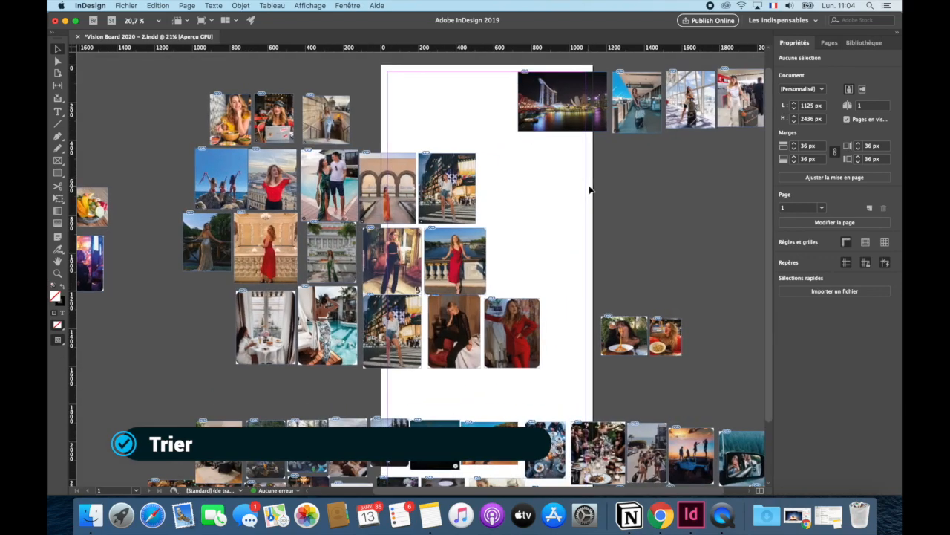
- Delete the three airport travel photos and move the night skyline photo onto the pasteboard below the garden laptop photo
{"action": "left_click_drag", "start_coordinate": [590, 188], "coordinate": [709, 123]}
{"action": "key", "text": "Delete"}
{"action": "left_click_drag", "start_coordinate": [531, 119], "coordinate": [125, 355]}
{"action": "left_click_drag", "start_coordinate": [301, 322], "coordinate": [153, 289]}
- Delete the surplus portrait and outfit photos, keeping the stairway, pool couple, green dress, black jumpsuit and red suit photos
{"action": "scroll", "coordinate": [271, 317], "scroll_direction": "right", "scroll_amount": 1}
{"action": "left_click_drag", "start_coordinate": [549, 156], "coordinate": [494, 191]}
{"action": "key", "text": "Delete"}
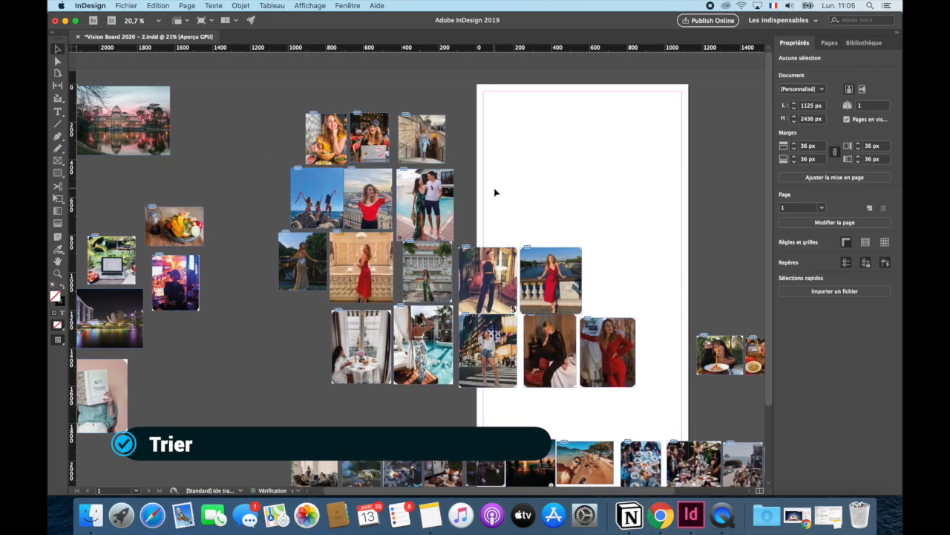
{"action": "left_click", "coordinate": [551, 280]}
{"action": "key", "text": "Delete"}
{"action": "key", "text": "Delete"}
- Delete the green dress and stairway photos, and move the black jumpsuit photo up near the pool couple
{"action": "key", "text": "Delete"}
{"action": "left_click_drag", "start_coordinate": [369, 179], "coordinate": [313, 127]}
{"action": "key", "text": "Delete"}
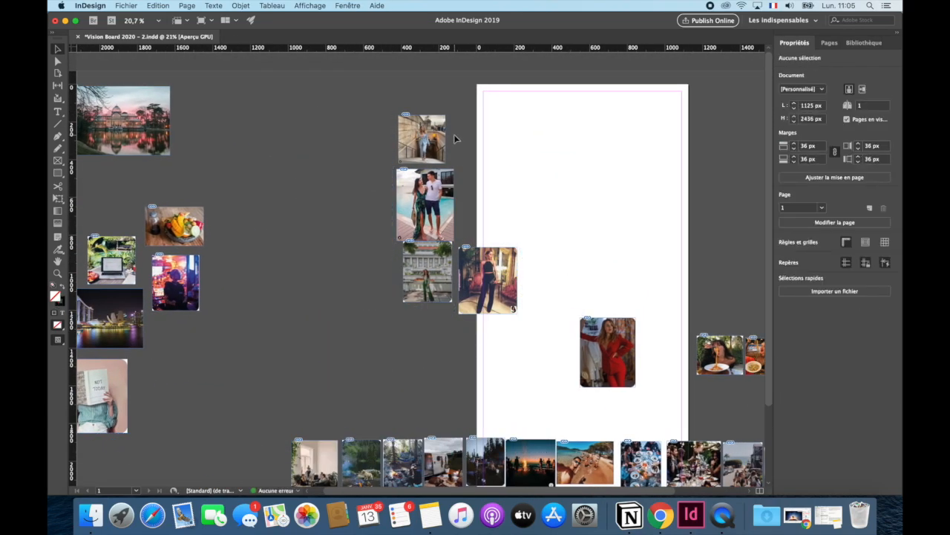
{"action": "scroll", "coordinate": [454, 138], "scroll_direction": "up", "scroll_amount": 2}
{"action": "left_click", "coordinate": [417, 342]}
{"action": "key", "text": "Delete"}
{"action": "left_click_drag", "start_coordinate": [478, 364], "coordinate": [477, 190]}
{"action": "left_click", "coordinate": [405, 144]}
- Move the jumpsuit and pool couple photos onto the pasteboard beside the kept images, and delete the red suit photo
{"action": "key", "text": "Delete"}
{"action": "scroll", "coordinate": [477, 254], "scroll_direction": "down", "scroll_amount": 6}
{"action": "scroll", "coordinate": [477, 254], "scroll_direction": "up", "scroll_amount": 2}
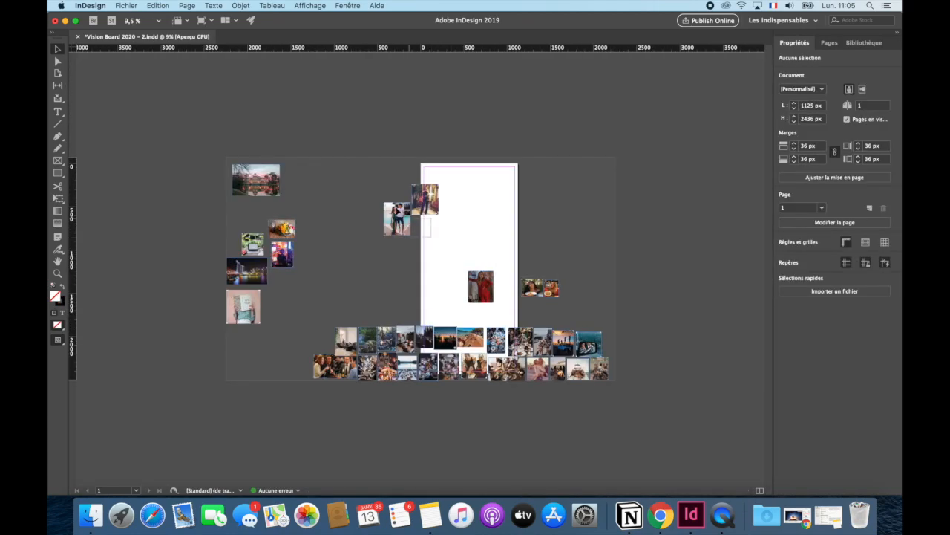
{"action": "left_click_drag", "start_coordinate": [425, 208], "coordinate": [339, 194]}
{"action": "left_click", "coordinate": [357, 247]}
{"action": "left_click", "coordinate": [479, 286]}
- Compare the two pasta photos on the page, delete the one with the garden background and move the other to the pasteboard
{"action": "key", "text": "Delete"}
{"action": "left_click_drag", "start_coordinate": [531, 282], "coordinate": [429, 186]}
{"action": "scroll", "coordinate": [424, 186], "scroll_direction": "up", "scroll_amount": 7}
{"action": "left_click", "coordinate": [543, 98]}
{"action": "left_click", "coordinate": [476, 186]}
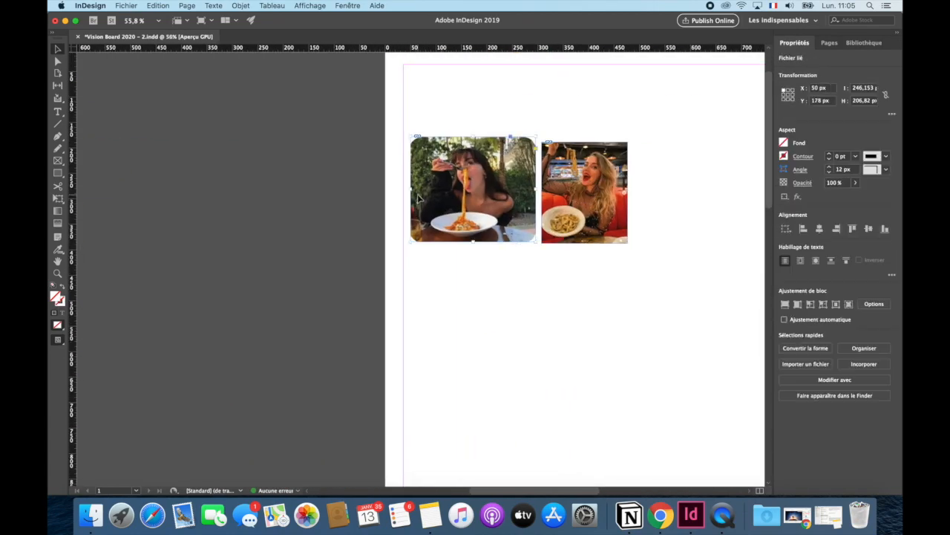
- Delete surplus friends photos from the lower group, including the overhead photo of the meal at the blue table
{"action": "key", "text": "Delete"}
{"action": "scroll", "coordinate": [438, 149], "scroll_direction": "down", "scroll_amount": 7}
{"action": "left_click_drag", "start_coordinate": [469, 154], "coordinate": [289, 228]}
- Spread the friends, campfire and shared-meal photos over the page and pasteboard in separate groups for sorting
{"action": "left_click_drag", "start_coordinate": [445, 307], "coordinate": [272, 417]}
{"action": "left_click_drag", "start_coordinate": [311, 386], "coordinate": [517, 300]}
{"action": "left_click_drag", "start_coordinate": [668, 215], "coordinate": [459, 418]}
{"action": "left_click_drag", "start_coordinate": [518, 278], "coordinate": [432, 213]}
{"action": "left_click_drag", "start_coordinate": [600, 198], "coordinate": [680, 142]}
{"action": "left_click", "coordinate": [352, 153]}
{"action": "scroll", "coordinate": [352, 153], "scroll_direction": "up", "scroll_amount": 3}
{"action": "scroll", "coordinate": [352, 153], "scroll_direction": "right", "scroll_amount": 5}
{"action": "left_click", "coordinate": [382, 415]}
{"action": "key", "text": "Delete"}
{"action": "left_click", "coordinate": [319, 413]}
{"action": "key", "text": "Delete"}
{"action": "left_click", "coordinate": [453, 336]}
- Delete the lakeside and flower-table meals, the two forest campfire photos beside the living room, and the two dinner-table photos
{"action": "key", "text": "Delete"}
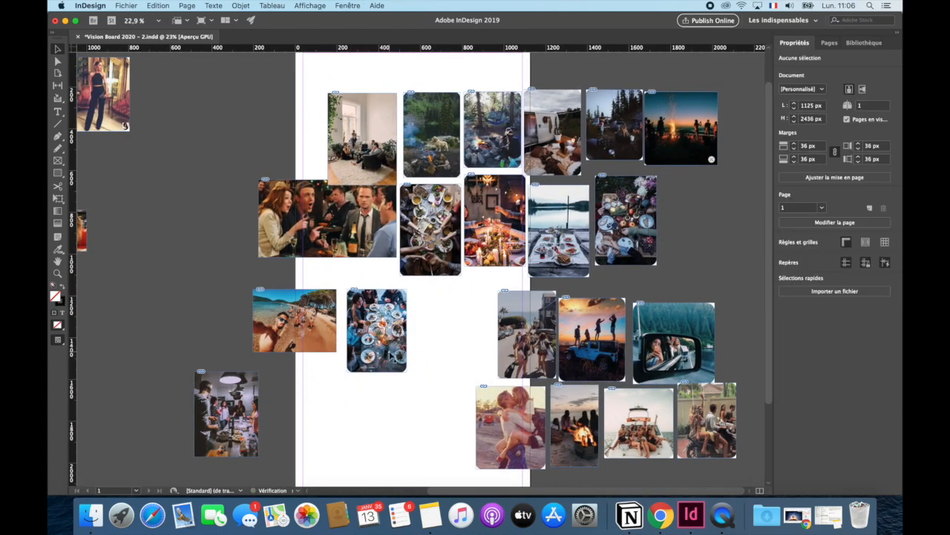
{"action": "left_click", "coordinate": [377, 331]}
{"action": "key", "text": "Delete"}
{"action": "left_click", "coordinate": [553, 263]}
{"action": "key", "text": "Delete"}
{"action": "left_click", "coordinate": [486, 118]}
{"action": "key", "text": "Delete"}
{"action": "left_click", "coordinate": [423, 127]}
{"action": "key", "text": "Delete"}
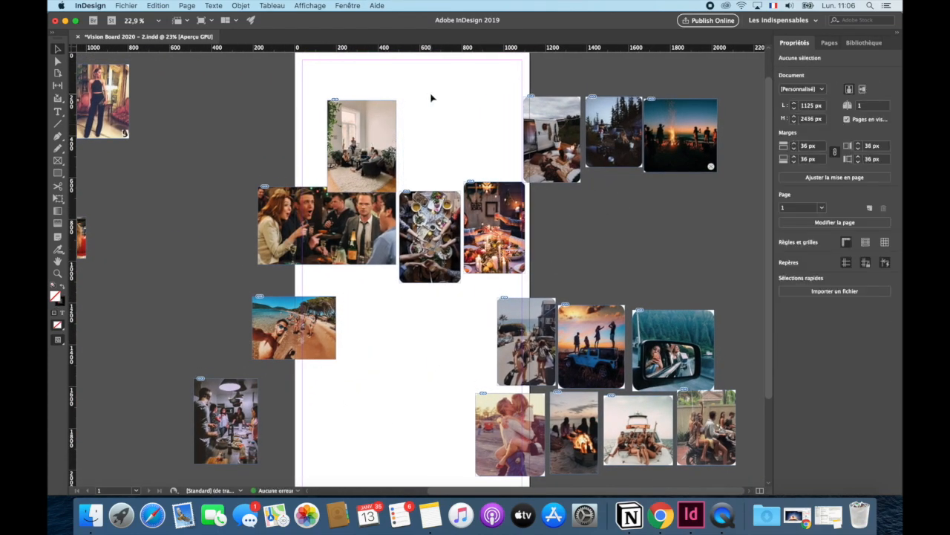
{"action": "scroll", "coordinate": [573, 238], "scroll_direction": "down", "scroll_amount": 3}
{"action": "scroll", "coordinate": [555, 226], "scroll_direction": "up", "scroll_amount": 5}
{"action": "left_click", "coordinate": [435, 227]}
{"action": "left_click", "coordinate": [294, 249], "text": "shift"}
{"action": "key", "text": "Delete"}
- Move the two rows of friends and road-trip photos onto the page next to the beach selfie
{"action": "scroll", "coordinate": [579, 220], "scroll_direction": "down", "scroll_amount": 8}
{"action": "left_click_drag", "start_coordinate": [691, 267], "coordinate": [516, 391]}
{"action": "left_click_drag", "start_coordinate": [650, 297], "coordinate": [559, 284]}
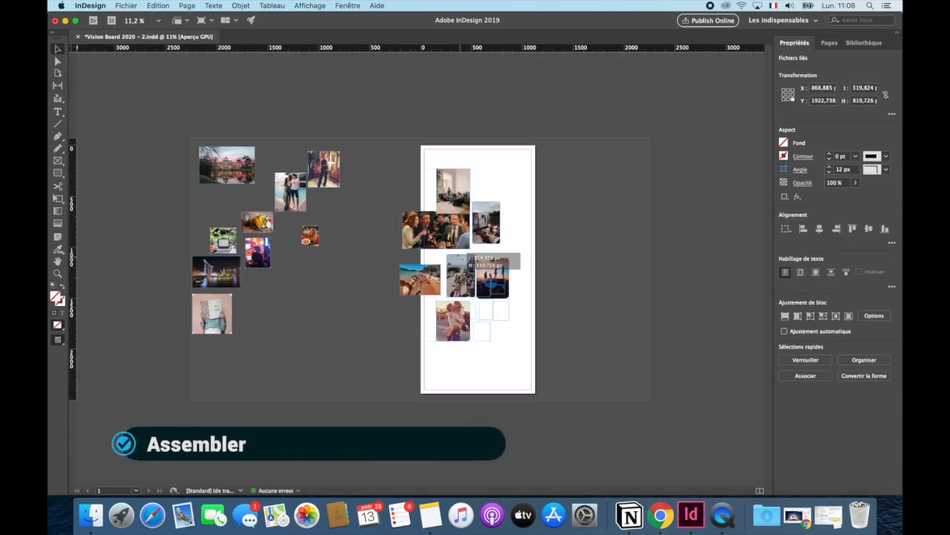
- Delete the photo of the couple beside the pool from the pasteboard
{"action": "scroll", "coordinate": [346, 260], "scroll_direction": "up", "scroll_amount": 4}
{"action": "left_click", "coordinate": [223, 128]}
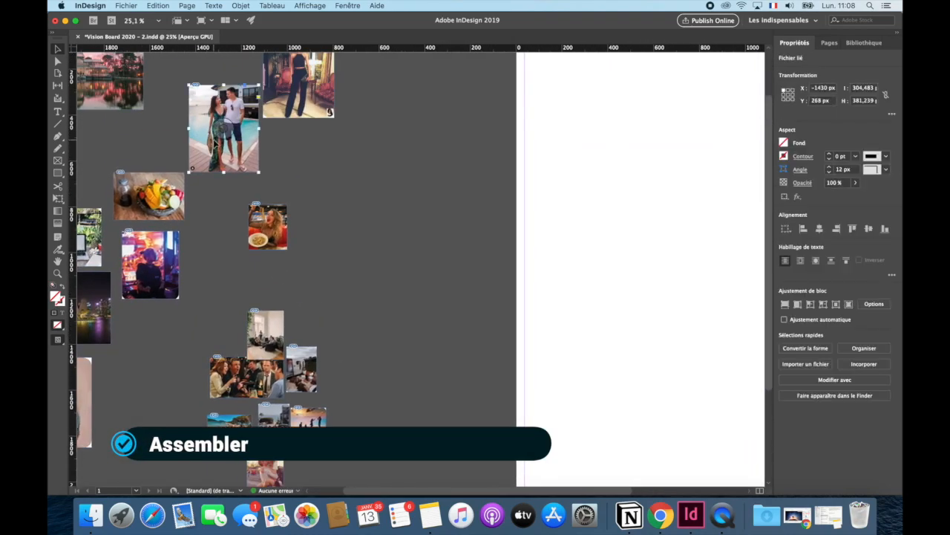
{"action": "key", "text": "Delete"}
- Move the kept photos from the pasteboard onto the page, with the friends group in the page's lower right area
{"action": "scroll", "coordinate": [260, 217], "scroll_direction": "down", "scroll_amount": 4}
{"action": "left_click_drag", "start_coordinate": [318, 261], "coordinate": [237, 410]}
{"action": "left_click_drag", "start_coordinate": [253, 314], "coordinate": [532, 359]}
{"action": "left_click_drag", "start_coordinate": [293, 143], "coordinate": [561, 248]}
{"action": "left_click_drag", "start_coordinate": [268, 225], "coordinate": [535, 174]}
{"action": "left_click_drag", "start_coordinate": [248, 191], "coordinate": [427, 281]}
{"action": "left_click_drag", "start_coordinate": [130, 332], "coordinate": [447, 332]}
{"action": "left_click_drag", "start_coordinate": [151, 124], "coordinate": [456, 131]}
- Delete the photo of the person holding a book, and undo the deletion
{"action": "left_click", "coordinate": [467, 349]}
{"action": "key", "text": "Delete"}
{"action": "scroll", "coordinate": [468, 349], "scroll_direction": "up", "scroll_amount": 2}
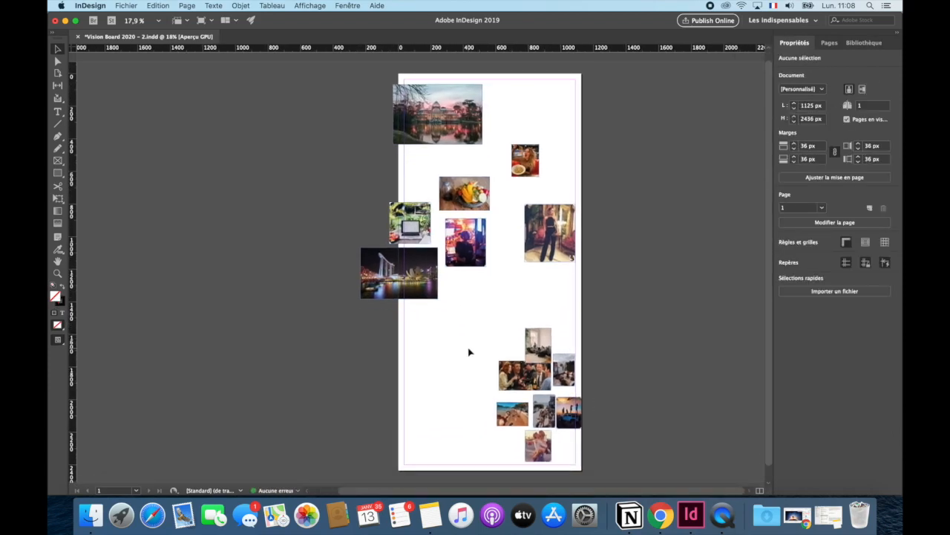
{"action": "key", "text": "super+z"}
- Place the palace photo against the page's left margin and the black jumpsuit photo directly beside it
{"action": "scroll", "coordinate": [405, 354], "scroll_direction": "up", "scroll_amount": 4}
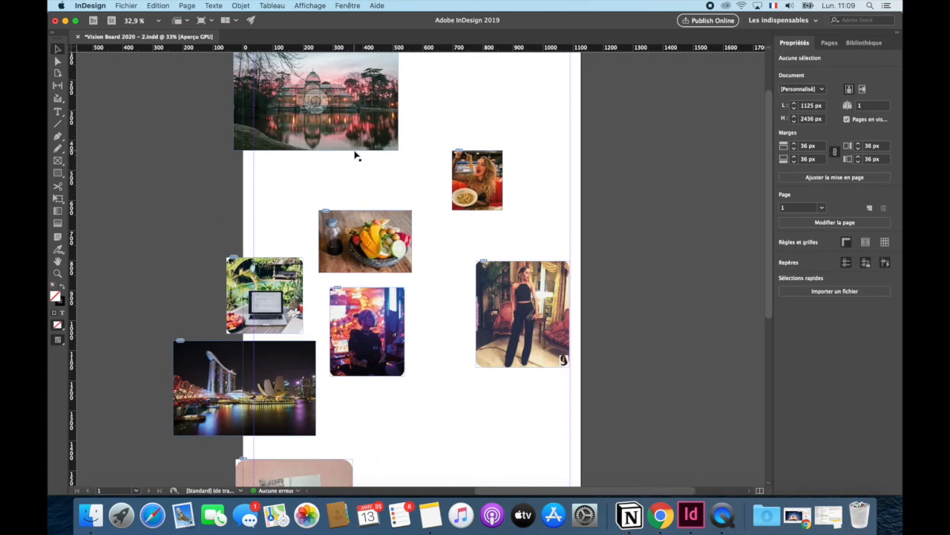
{"action": "left_click", "coordinate": [447, 95]}
{"action": "left_click_drag", "start_coordinate": [523, 312], "coordinate": [468, 113]}
{"action": "left_click", "coordinate": [596, 452]}
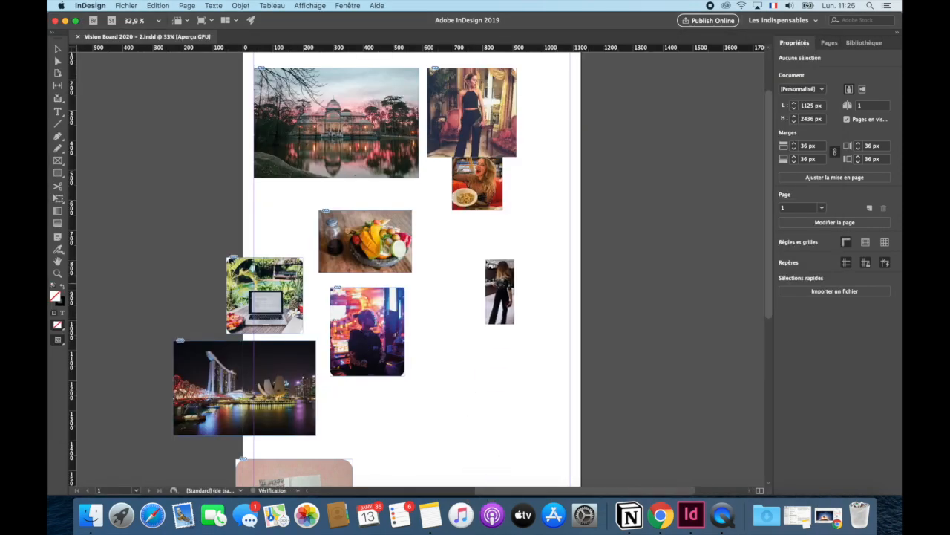
- Enlarge the photo of the woman in black seen from behind and place it beside the jumpsuit photo
{"action": "left_click", "coordinate": [605, 296]}
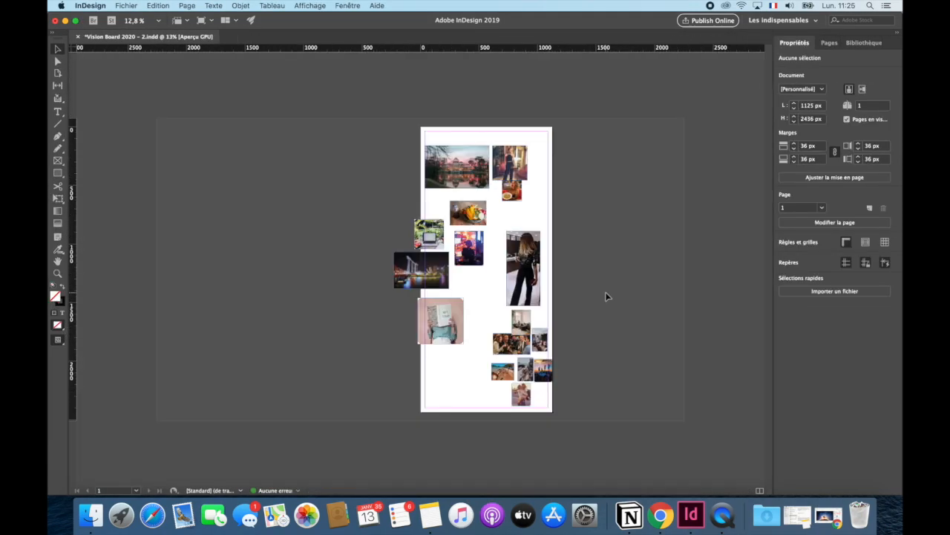
{"action": "scroll", "coordinate": [490, 268], "scroll_direction": "up", "scroll_amount": 4}
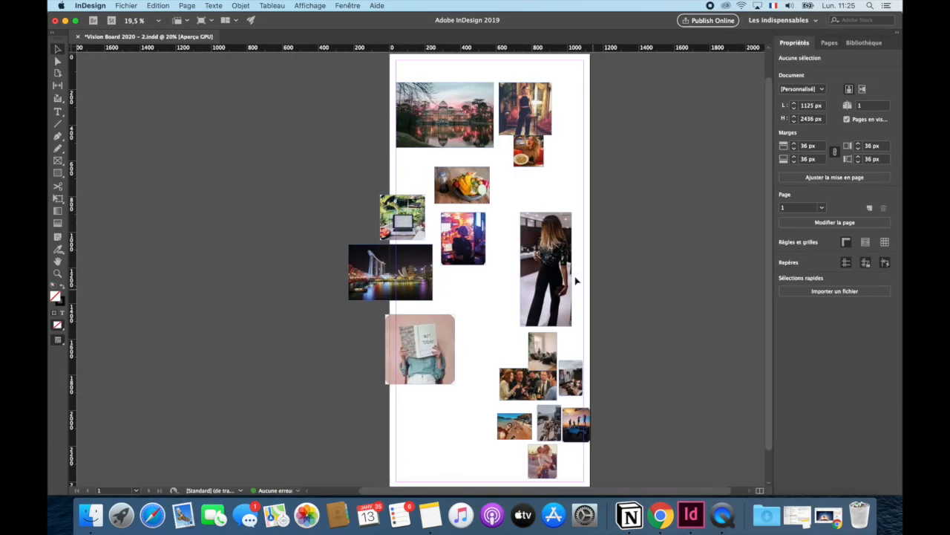
{"action": "left_click_drag", "start_coordinate": [551, 266], "coordinate": [580, 134]}
- Select the whole group of friends photos and scale them up together
{"action": "left_click_drag", "start_coordinate": [490, 323], "coordinate": [607, 475]}
{"action": "left_click_drag", "start_coordinate": [590, 332], "coordinate": [701, 270]}
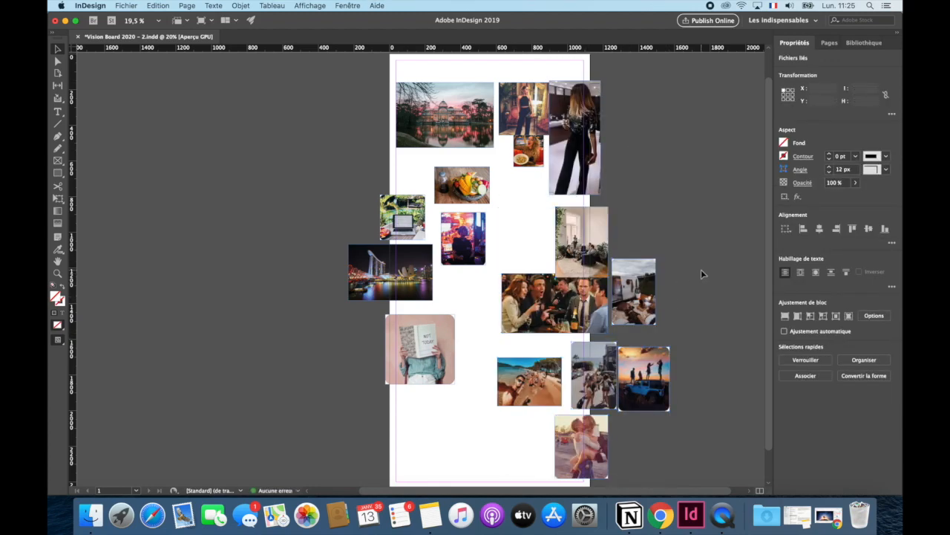
{"action": "left_click", "coordinate": [701, 270]}
- Inspect the friends photos closely and delete the living-room photo
{"action": "scroll", "coordinate": [633, 264], "scroll_direction": "up", "scroll_amount": 4}
{"action": "scroll", "coordinate": [625, 189], "scroll_direction": "down", "scroll_amount": 5}
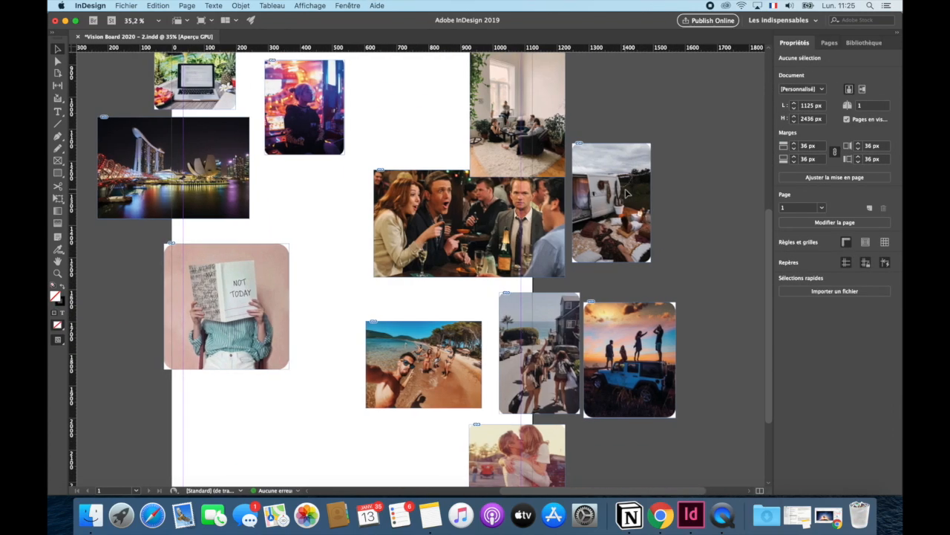
{"action": "scroll", "coordinate": [475, 194], "scroll_direction": "up", "scroll_amount": 8}
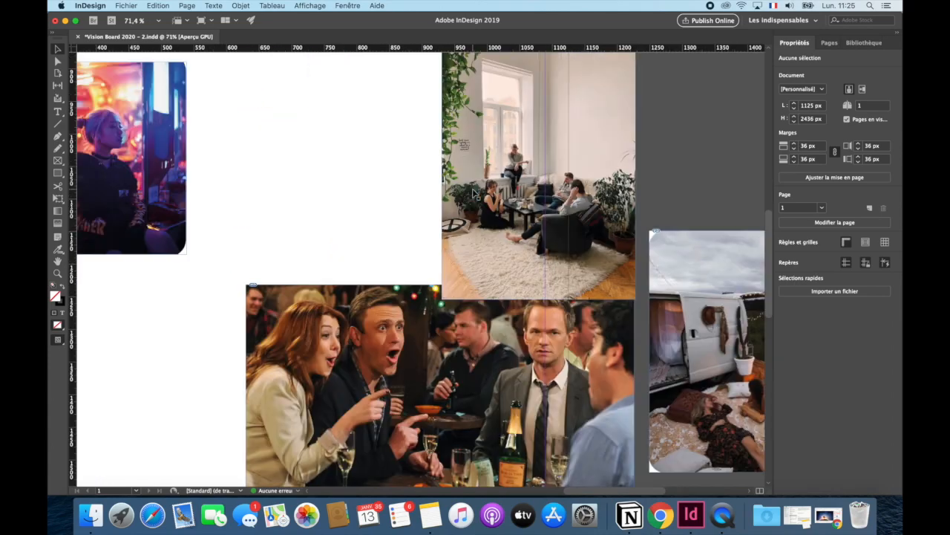
{"action": "scroll", "coordinate": [475, 193], "scroll_direction": "down", "scroll_amount": 1}
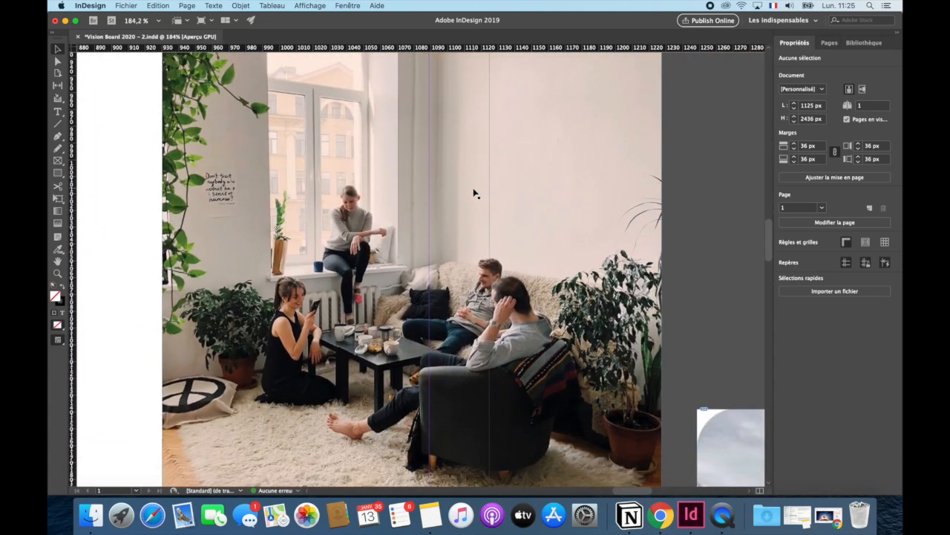
{"action": "scroll", "coordinate": [475, 193], "scroll_direction": "down", "scroll_amount": 10}
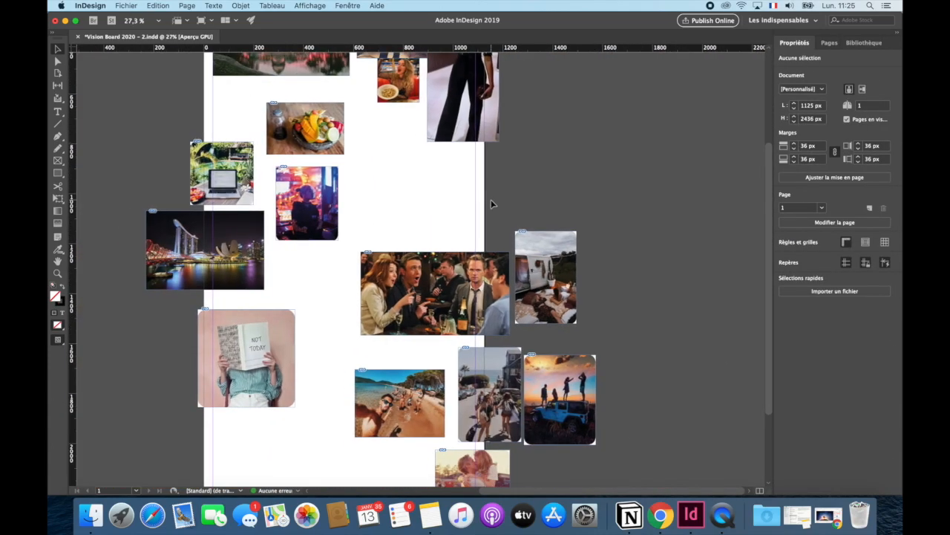
- Move the pasta photo down from the outfit photos to the free space beside the neon portrait
{"action": "scroll", "coordinate": [491, 199], "scroll_direction": "up", "scroll_amount": 4}
{"action": "left_click_drag", "start_coordinate": [416, 215], "coordinate": [409, 307]}
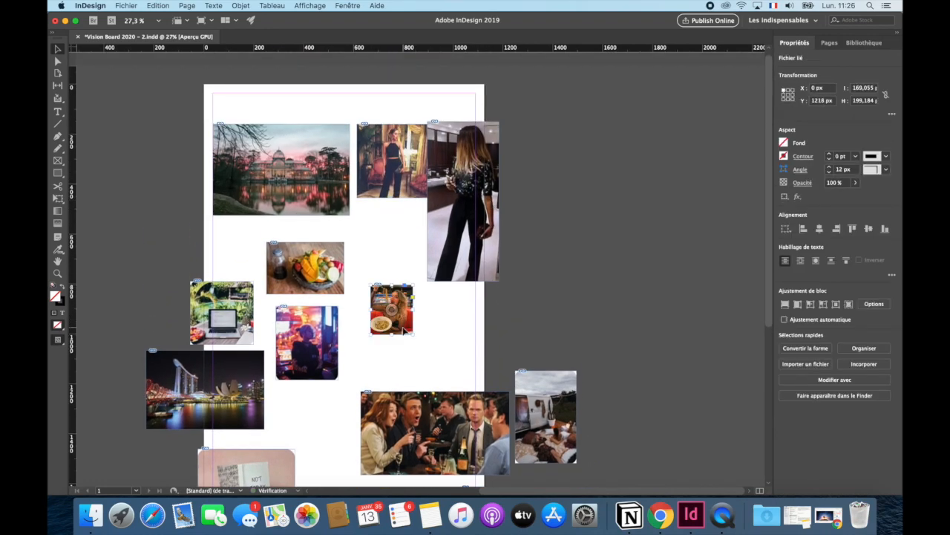
{"action": "left_click", "coordinate": [383, 371]}
- Move the friends photos left onto the page, scale them down together and shift the group toward the right margin
{"action": "scroll", "coordinate": [335, 188], "scroll_direction": "up", "scroll_amount": 5}
{"action": "scroll", "coordinate": [335, 189], "scroll_direction": "down", "scroll_amount": 6}
{"action": "scroll", "coordinate": [478, 326], "scroll_direction": "up", "scroll_amount": 5}
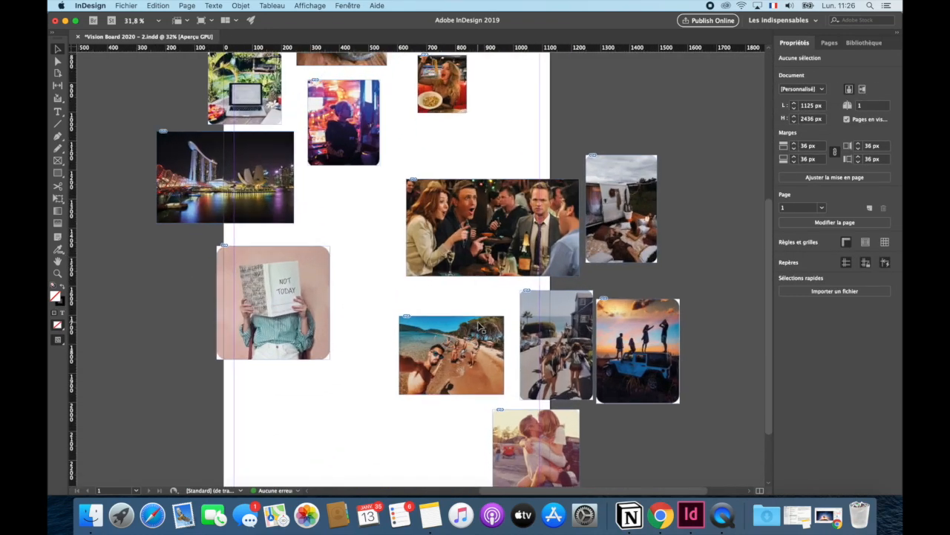
{"action": "scroll", "coordinate": [478, 327], "scroll_direction": "down", "scroll_amount": 5}
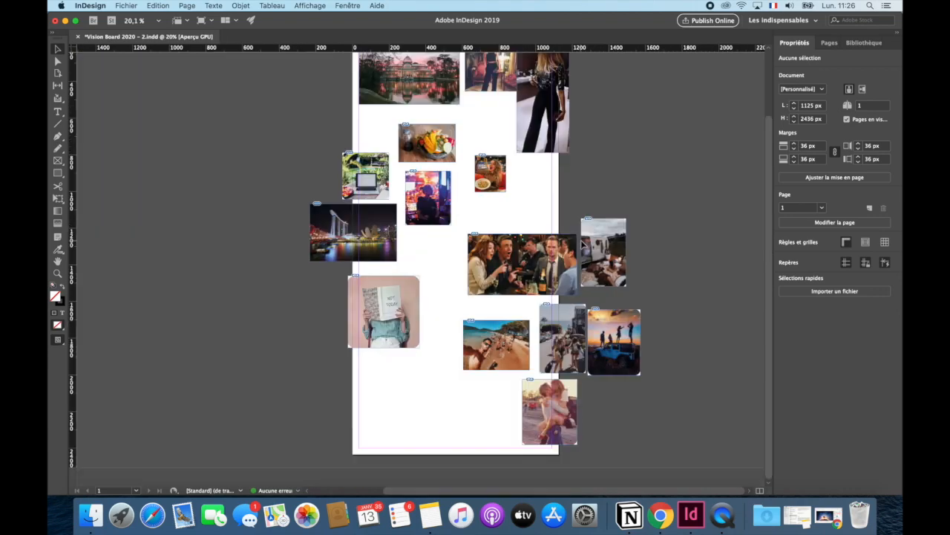
{"action": "left_click_drag", "start_coordinate": [568, 423], "coordinate": [484, 421]}
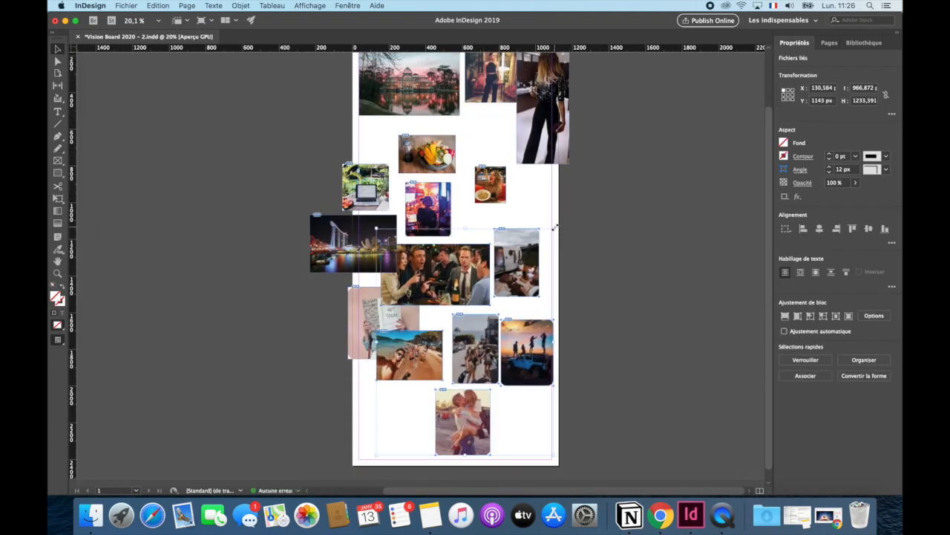
{"action": "left_click_drag", "start_coordinate": [556, 228], "coordinate": [529, 262]}
{"action": "left_click_drag", "start_coordinate": [504, 307], "coordinate": [542, 307]}
- Move the book photo down into the page's lower left corner
{"action": "left_click", "coordinate": [389, 393]}
{"action": "left_click_drag", "start_coordinate": [384, 347], "coordinate": [393, 446]}
{"action": "left_click", "coordinate": [379, 319]}
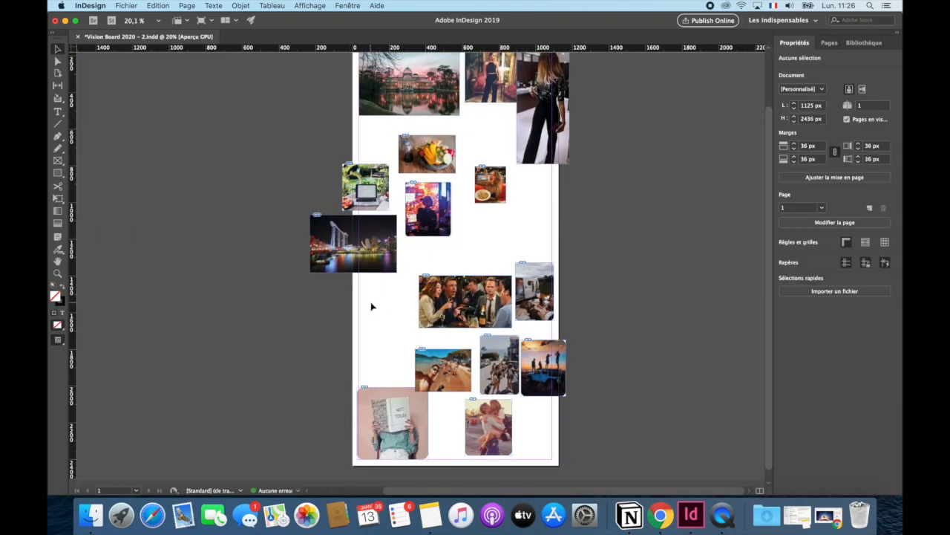
- Enlarge the neon portrait and the fruit bowl photo in the middle of the page
{"action": "scroll", "coordinate": [585, 233], "scroll_direction": "up", "scroll_amount": 3}
{"action": "left_click", "coordinate": [442, 236]}
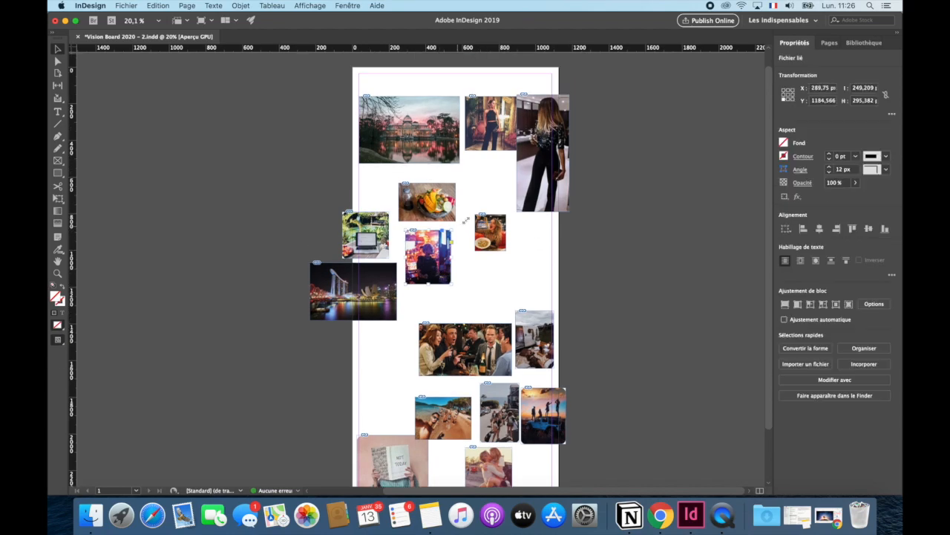
{"action": "left_click_drag", "start_coordinate": [399, 183], "coordinate": [379, 170]}
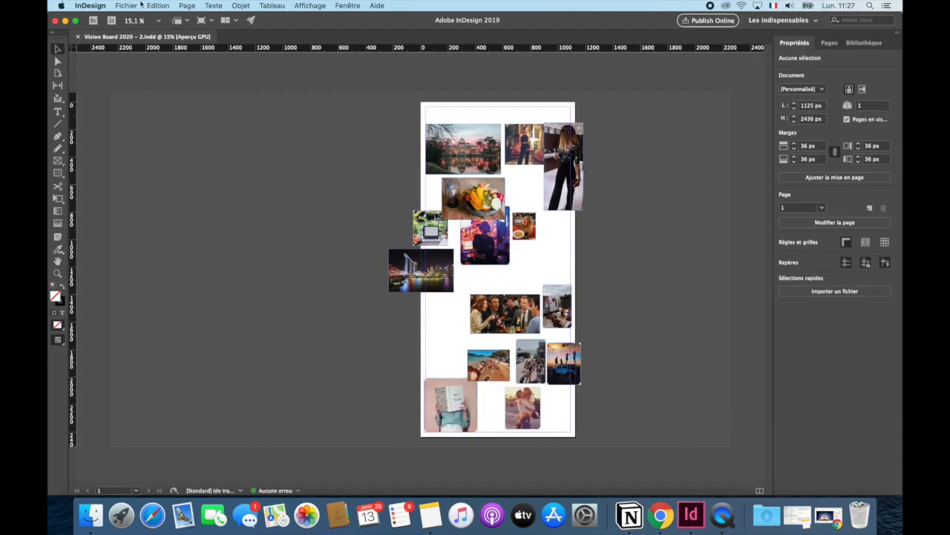
- Save the document under the new name Vision Board 2020 – 2 mobile
{"action": "left_click", "coordinate": [127, 6]}
{"action": "left_click", "coordinate": [134, 83]}
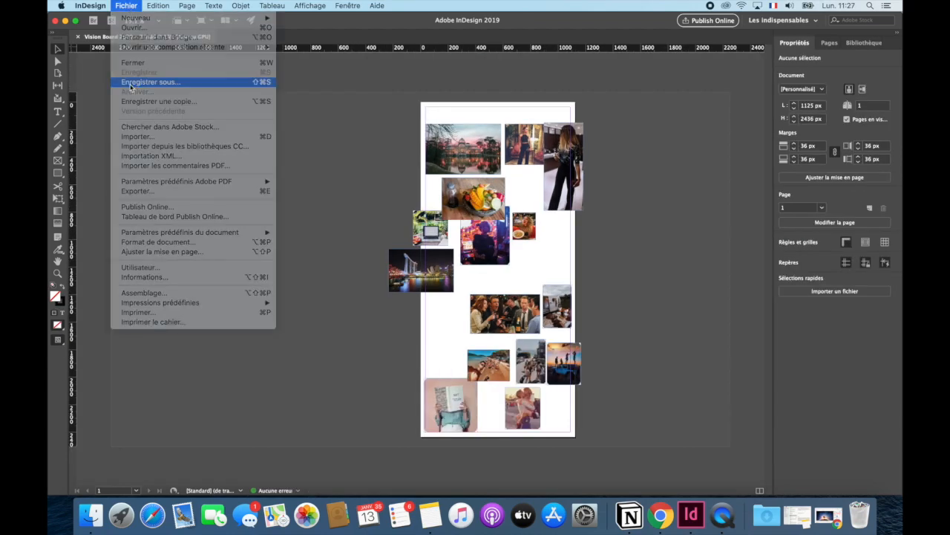
{"action": "key", "text": "Return"}
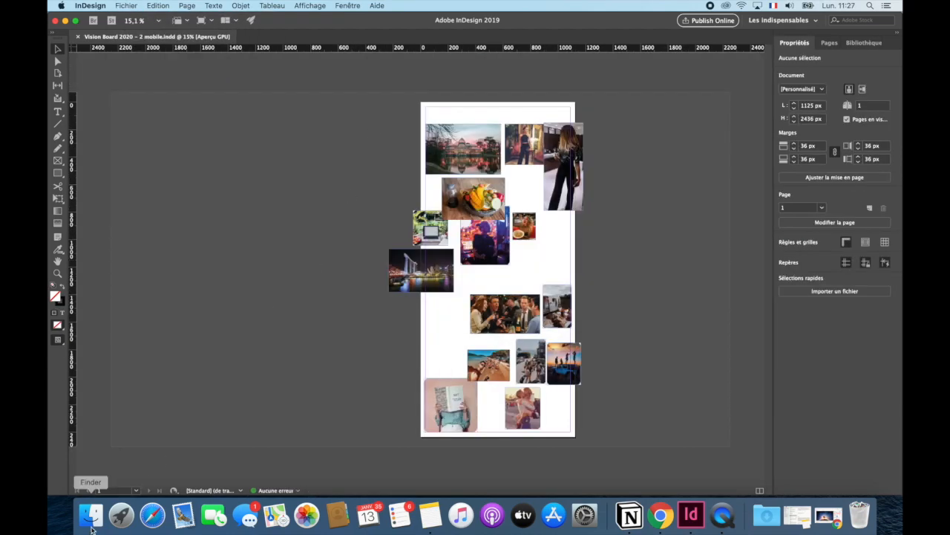
- Switch to Finder, open the name of Vision Board 2020 – 2.indd for editing, and return to InDesign
{"action": "left_click", "coordinate": [90, 514]}
{"action": "left_click", "coordinate": [58, 54]}
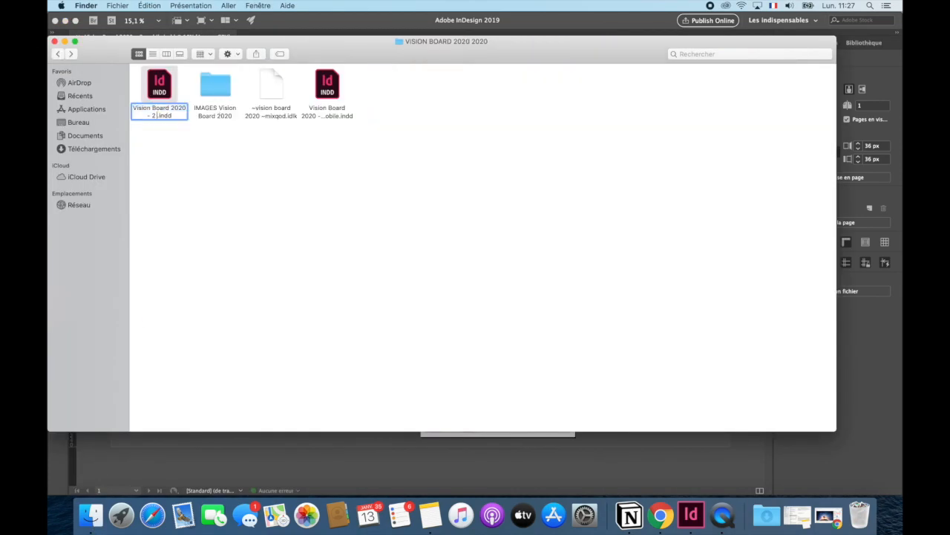
{"action": "left_click", "coordinate": [235, 454]}
- Delete the van, sunset jeep, street friends and book photos from the page
{"action": "left_click_drag", "start_coordinate": [599, 299], "coordinate": [558, 357]}
{"action": "key", "text": "Delete"}
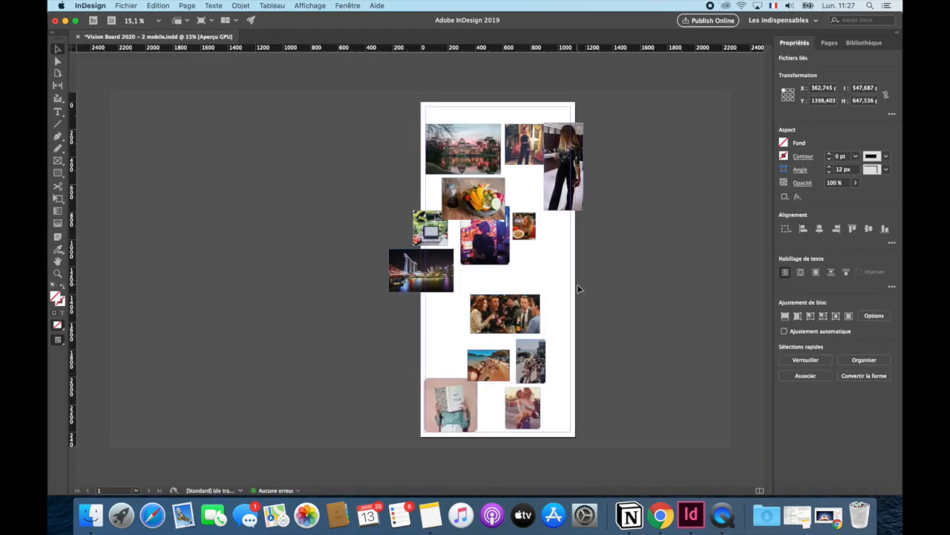
{"action": "left_click", "coordinate": [530, 361]}
{"action": "left_click", "coordinate": [458, 396], "text": "shift"}
{"action": "key", "text": "Delete"}
- Place the fruit bowl photo and the night skyline photo side by side in a row across the page's middle
{"action": "left_click_drag", "start_coordinate": [478, 196], "coordinate": [483, 293]}
{"action": "scroll", "coordinate": [512, 303], "scroll_direction": "up", "scroll_amount": 10}
{"action": "left_click_drag", "start_coordinate": [422, 270], "coordinate": [542, 329]}
{"action": "scroll", "coordinate": [535, 349], "scroll_direction": "down", "scroll_amount": 10}
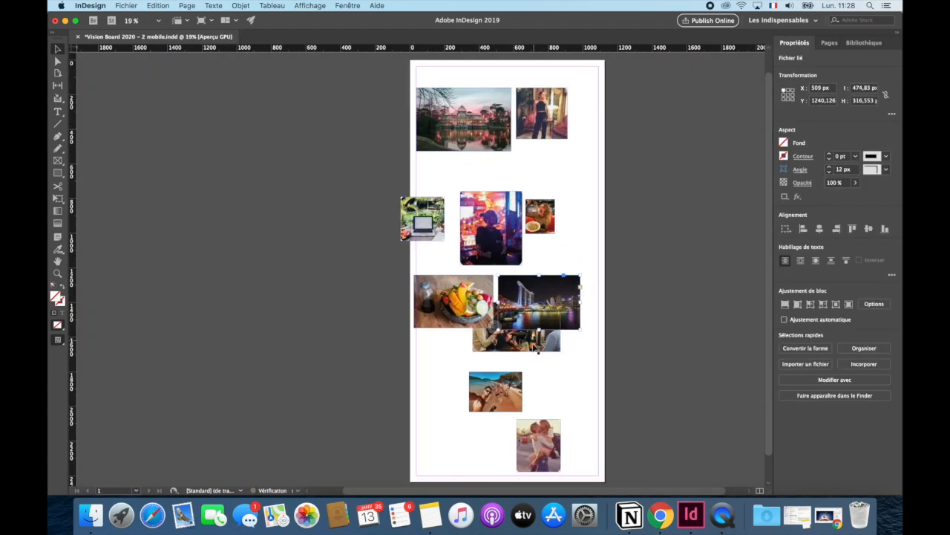
- Line up the beach selfie, kissing couple and neon portrait beneath that row and move the five-photo block to the left margin
{"action": "left_click_drag", "start_coordinate": [551, 462], "coordinate": [512, 372]}
{"action": "scroll", "coordinate": [513, 372], "scroll_direction": "up", "scroll_amount": 3}
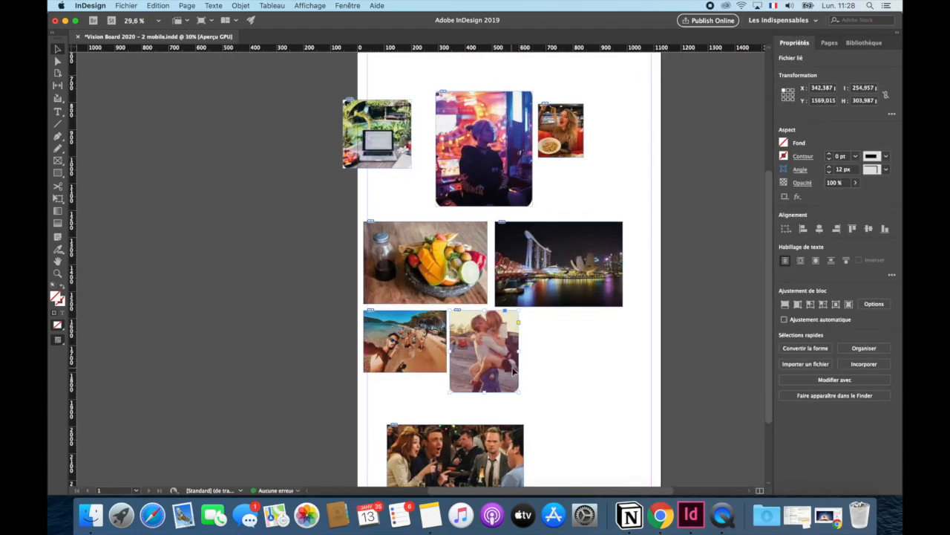
{"action": "left_click_drag", "start_coordinate": [594, 405], "coordinate": [588, 417]}
{"action": "left_click_drag", "start_coordinate": [637, 351], "coordinate": [436, 288]}
{"action": "left_click_drag", "start_coordinate": [445, 301], "coordinate": [449, 300]}
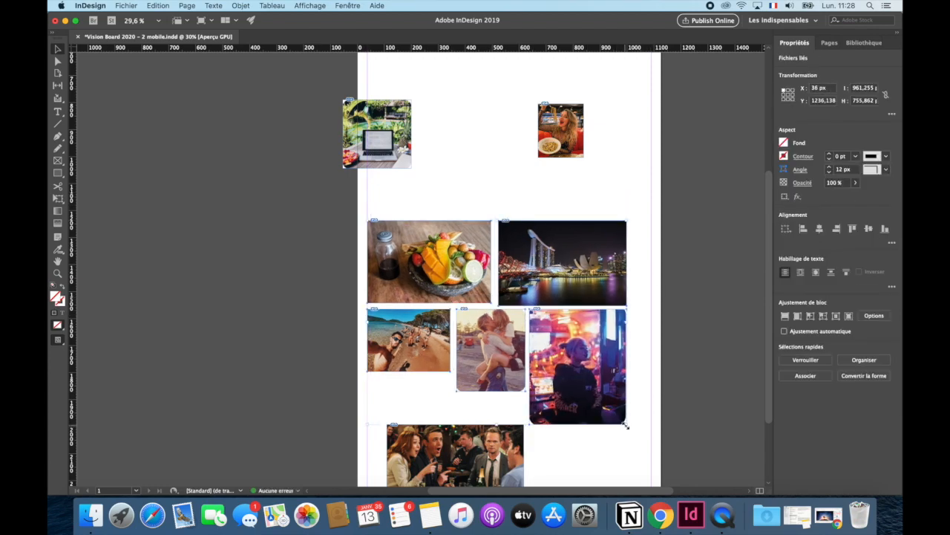
- Scale the five-photo block out to the right margin and fit the beach selfie, kissing couple and neon portrait to one row height
{"action": "left_click_drag", "start_coordinate": [626, 425], "coordinate": [651, 444]}
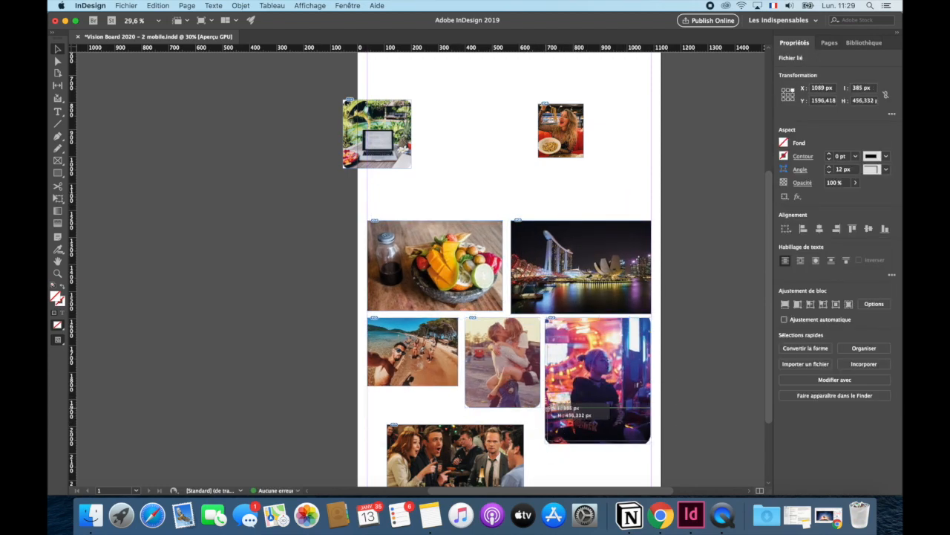
{"action": "left_click_drag", "start_coordinate": [550, 408], "coordinate": [591, 409]}
{"action": "left_click_drag", "start_coordinate": [505, 367], "coordinate": [534, 367]}
{"action": "left_click", "coordinate": [446, 371]}
{"action": "left_click", "coordinate": [488, 410]}
{"action": "left_click_drag", "start_coordinate": [459, 387], "coordinate": [528, 408]}
- Place the pasta photo, the friends-at-the-bar photo and the garden laptop photo as a third row beneath the neon portrait's row
{"action": "scroll", "coordinate": [486, 404], "scroll_direction": "up", "scroll_amount": 5}
{"action": "left_click", "coordinate": [486, 406]}
{"action": "scroll", "coordinate": [495, 418], "scroll_direction": "down", "scroll_amount": 8}
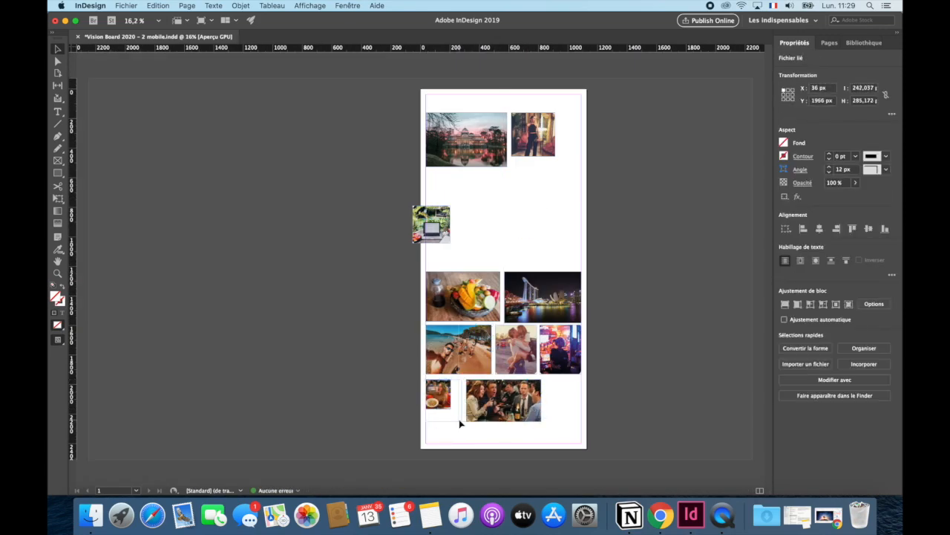
{"action": "scroll", "coordinate": [520, 405], "scroll_direction": "up", "scroll_amount": 4}
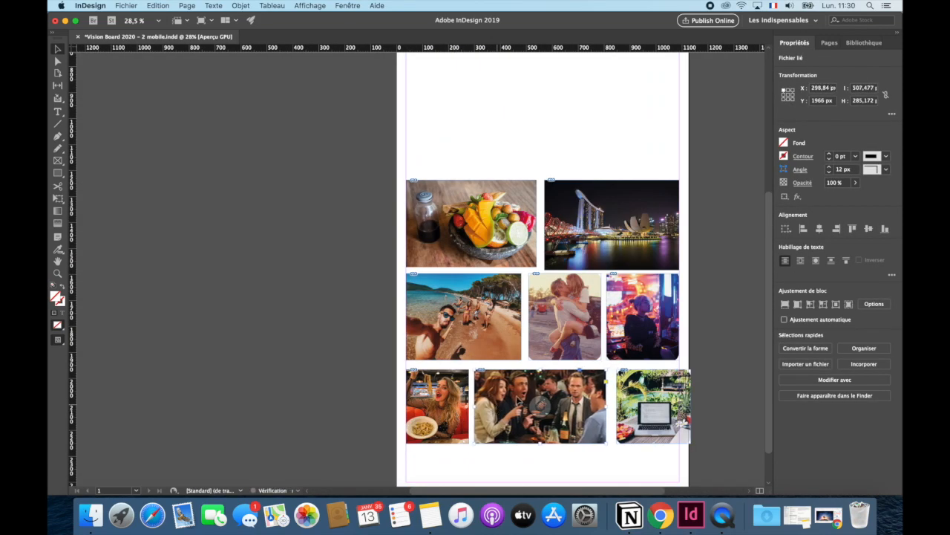
- Tighten the gaps between the third row's photos and scale the row to end at the right margin
{"action": "left_click", "coordinate": [582, 458]}
{"action": "left_click_drag", "start_coordinate": [644, 421], "coordinate": [645, 420]}
{"action": "left_click", "coordinate": [586, 460]}
{"action": "left_click_drag", "start_coordinate": [555, 425], "coordinate": [556, 425]}
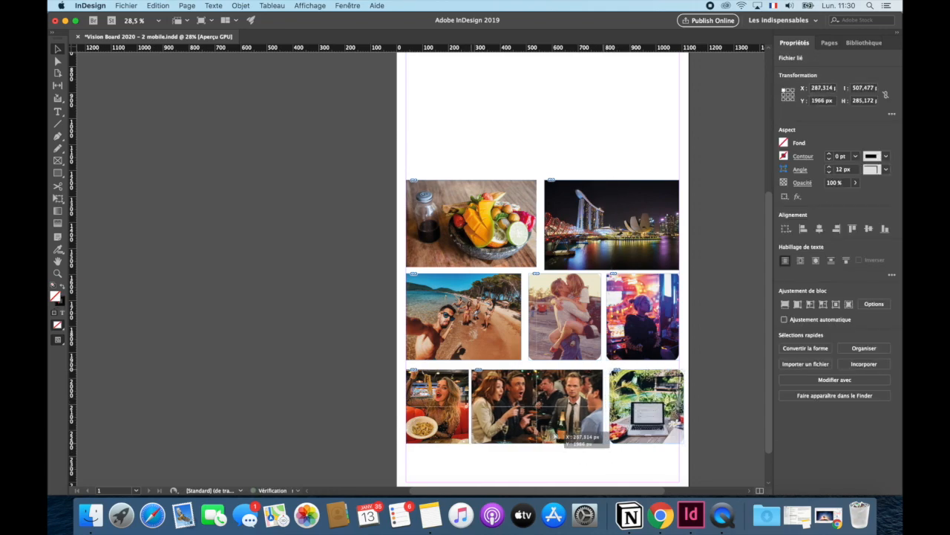
{"action": "left_click", "coordinate": [594, 462]}
{"action": "left_click_drag", "start_coordinate": [637, 430], "coordinate": [639, 431]}
{"action": "left_click_drag", "start_coordinate": [638, 469], "coordinate": [447, 406]}
{"action": "left_click_drag", "start_coordinate": [686, 444], "coordinate": [677, 437]}
{"action": "left_click", "coordinate": [587, 461]}
- Move the three photo rows up and place the palace and standing woman photos side by side beneath them
{"action": "scroll", "coordinate": [447, 367], "scroll_direction": "down", "scroll_amount": 4}
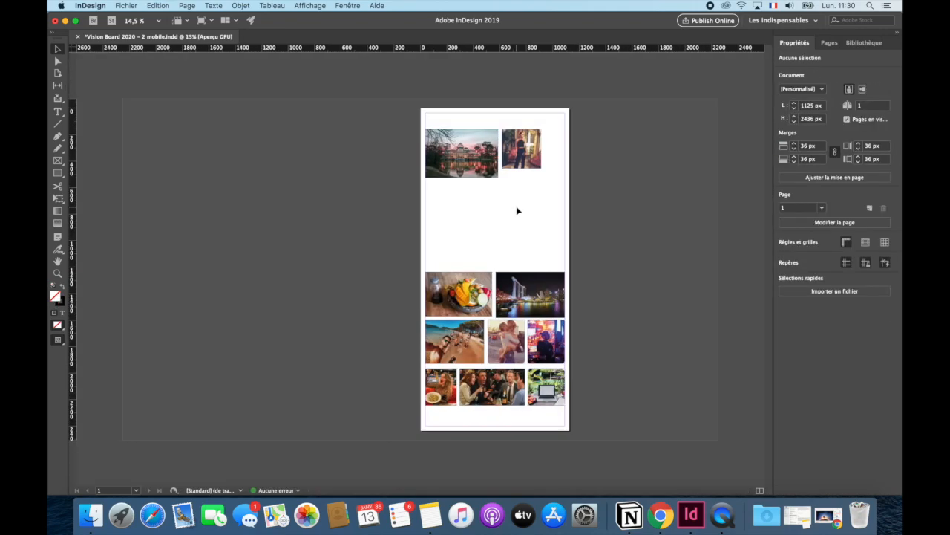
{"action": "left_click_drag", "start_coordinate": [486, 148], "coordinate": [486, 426]}
{"action": "left_click_drag", "start_coordinate": [586, 260], "coordinate": [448, 437]}
{"action": "left_click_drag", "start_coordinate": [448, 437], "coordinate": [475, 288]}
{"action": "left_click_drag", "start_coordinate": [521, 148], "coordinate": [551, 382]}
{"action": "left_click", "coordinate": [542, 379]}
- Scale the palace and standing woman pair out to the right margin and save the document
{"action": "left_click_drag", "start_coordinate": [516, 399], "coordinate": [450, 365]}
{"action": "scroll", "coordinate": [448, 337], "scroll_direction": "up", "scroll_amount": 4}
{"action": "scroll", "coordinate": [562, 386], "scroll_direction": "down", "scroll_amount": 3}
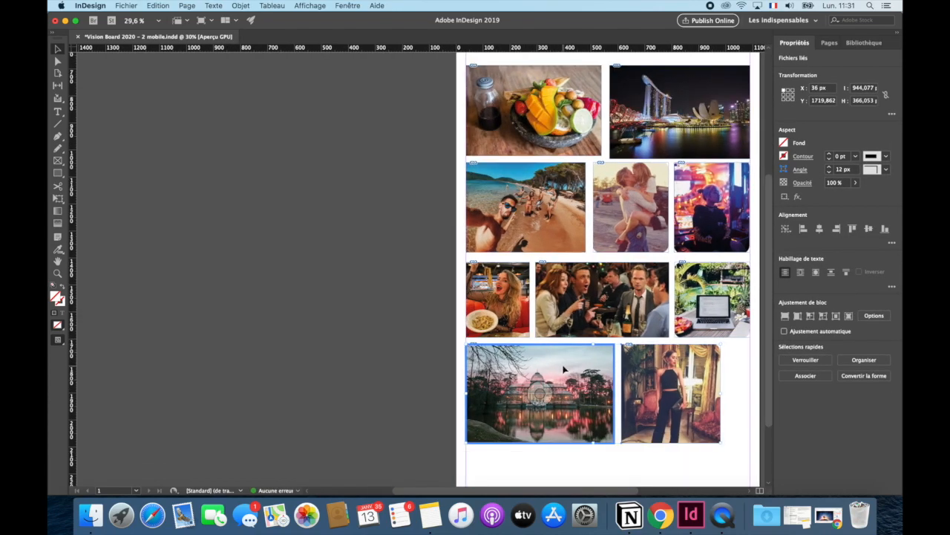
{"action": "scroll", "coordinate": [565, 415], "scroll_direction": "down", "scroll_amount": 4}
{"action": "left_click_drag", "start_coordinate": [564, 402], "coordinate": [581, 408]}
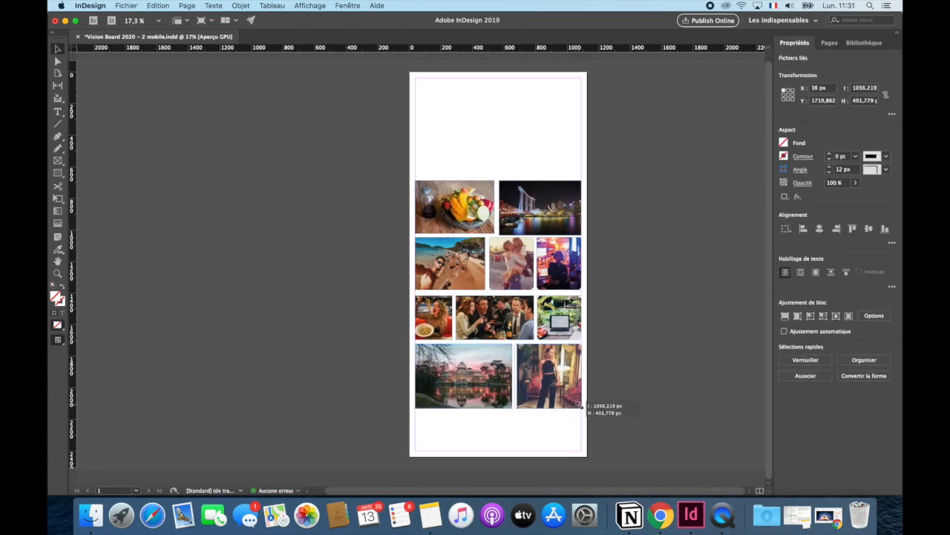
{"action": "left_click", "coordinate": [663, 232]}
{"action": "key", "text": "super+s"}
- Move the whole ten-photo block down about 192 px and show the page in preview without guides
{"action": "left_click_drag", "start_coordinate": [610, 160], "coordinate": [403, 429]}
{"action": "left_click_drag", "start_coordinate": [426, 386], "coordinate": [426, 416]}
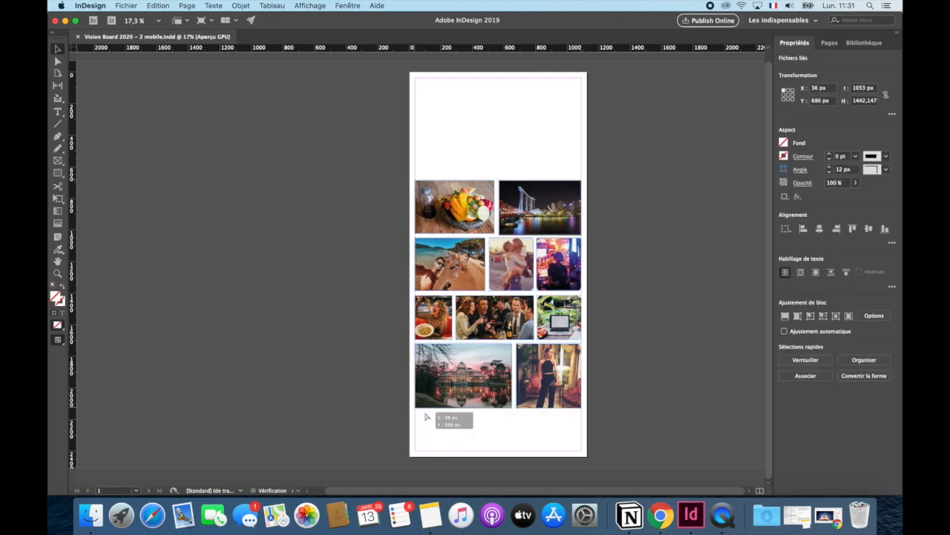
{"action": "left_click", "coordinate": [599, 363]}
{"action": "key", "text": "w"}
{"action": "left_click", "coordinate": [573, 408]}
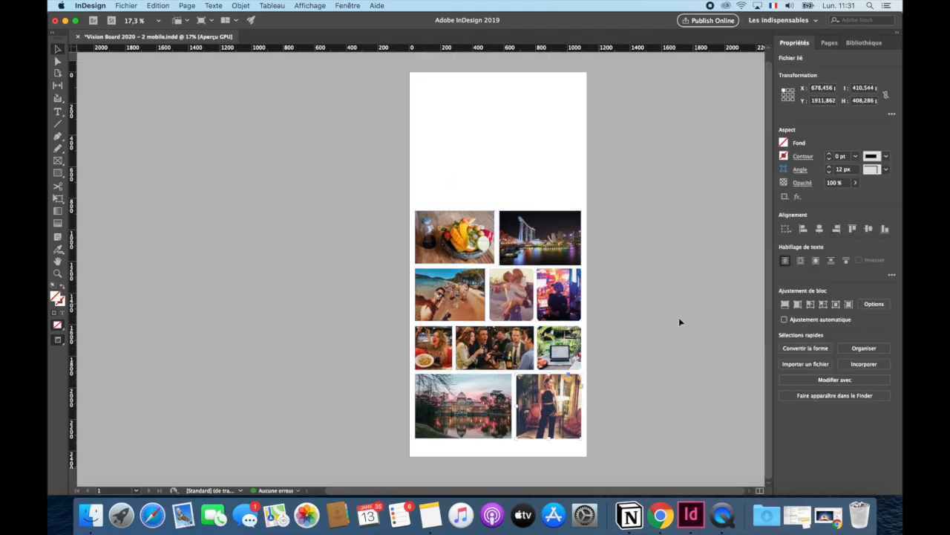
- Export the page as the JPEG file Vision Board 2020 - 2 mobile.jpg
{"action": "key", "text": "super+shift+s"}
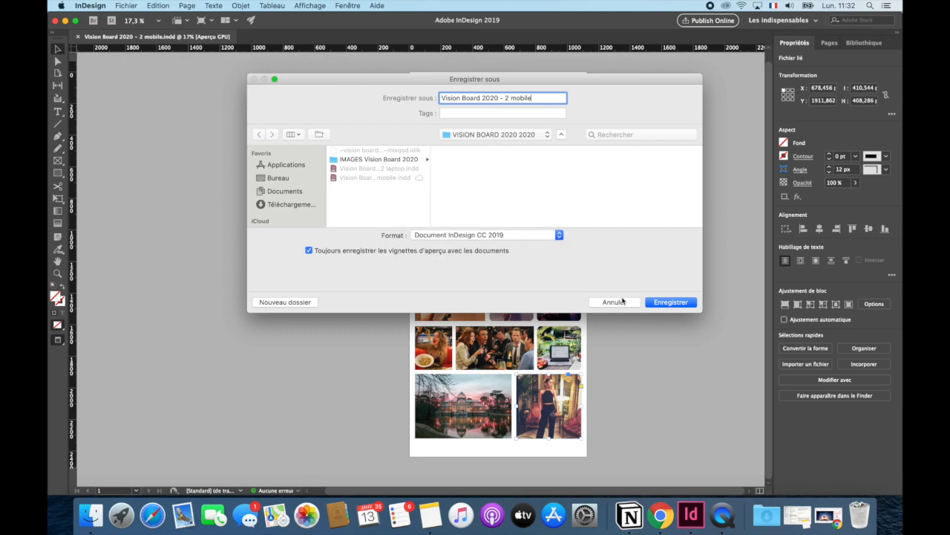
{"action": "left_click", "coordinate": [622, 302]}
{"action": "key", "text": "super+e"}
{"action": "left_click", "coordinate": [546, 247]}
{"action": "left_click", "coordinate": [483, 333]}
{"action": "left_click", "coordinate": [671, 303]}
{"action": "left_click", "coordinate": [552, 399]}
- Switch to Finder and share Vision Board 2020 - 2 mobile.jpg through AirDrop
{"action": "left_click", "coordinate": [91, 515]}
{"action": "right_click", "coordinate": [382, 72]}
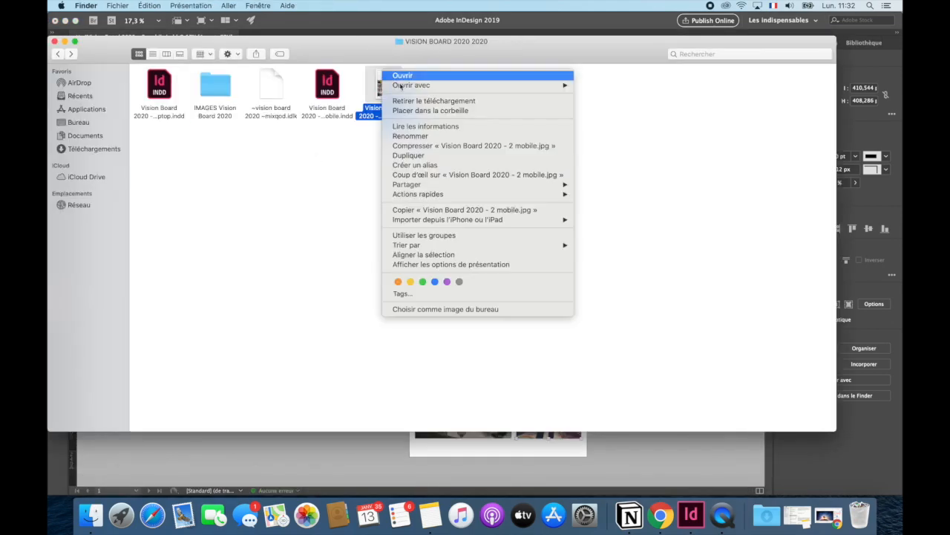
{"action": "mouse_move", "coordinate": [452, 185]}
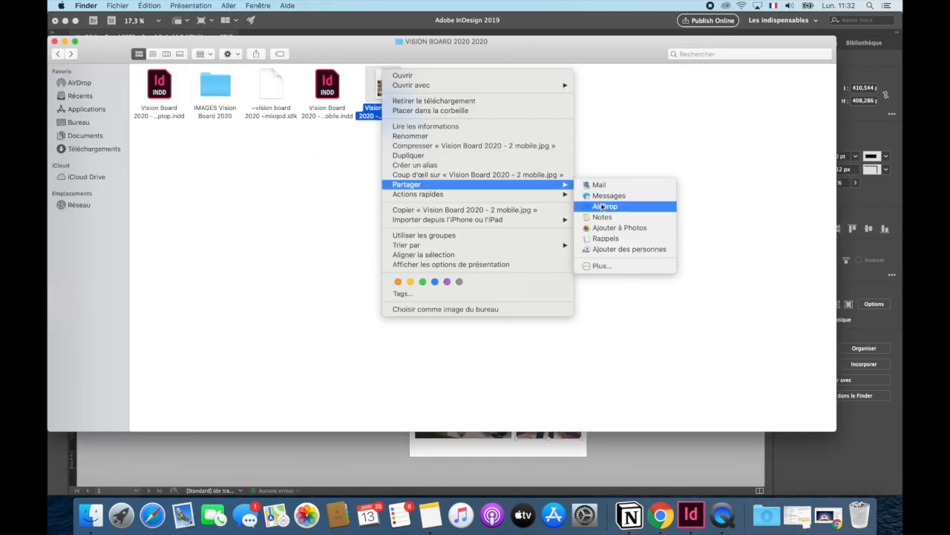
{"action": "left_click", "coordinate": [603, 206]}
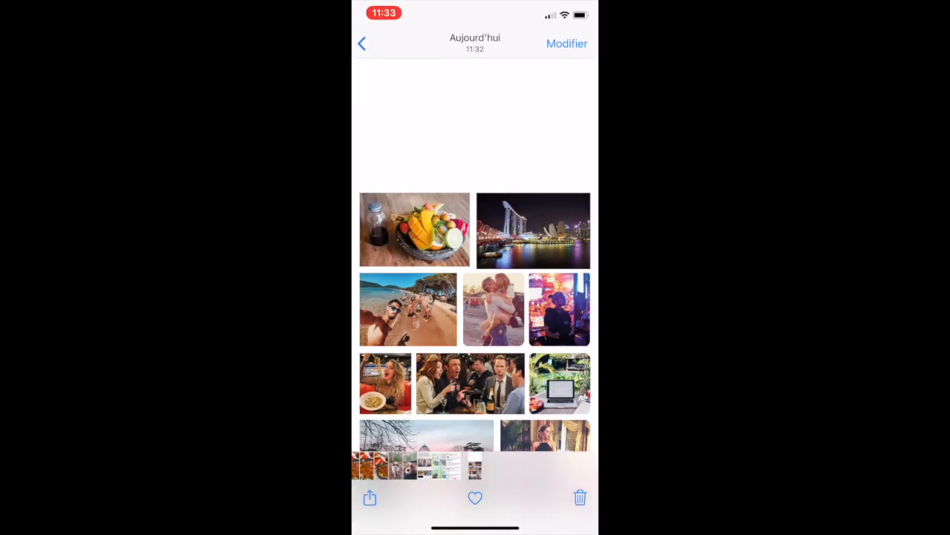
- In the phone's photo library, try the vision board image as wallpaper and open the choice of screens to apply it to
{"action": "left_click", "coordinate": [370, 498]}
{"action": "scroll", "coordinate": [475, 334], "scroll_direction": "down", "scroll_amount": 5}
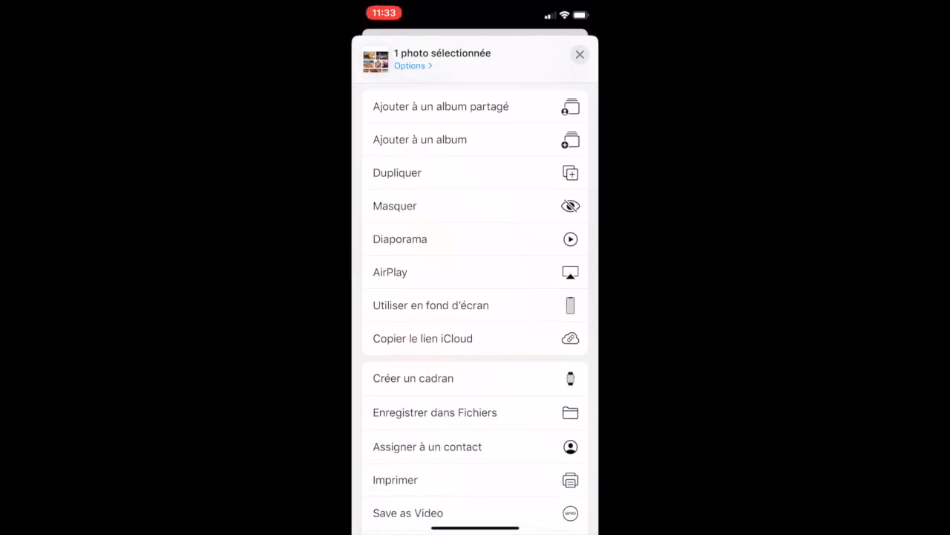
{"action": "left_click", "coordinate": [430, 305]}
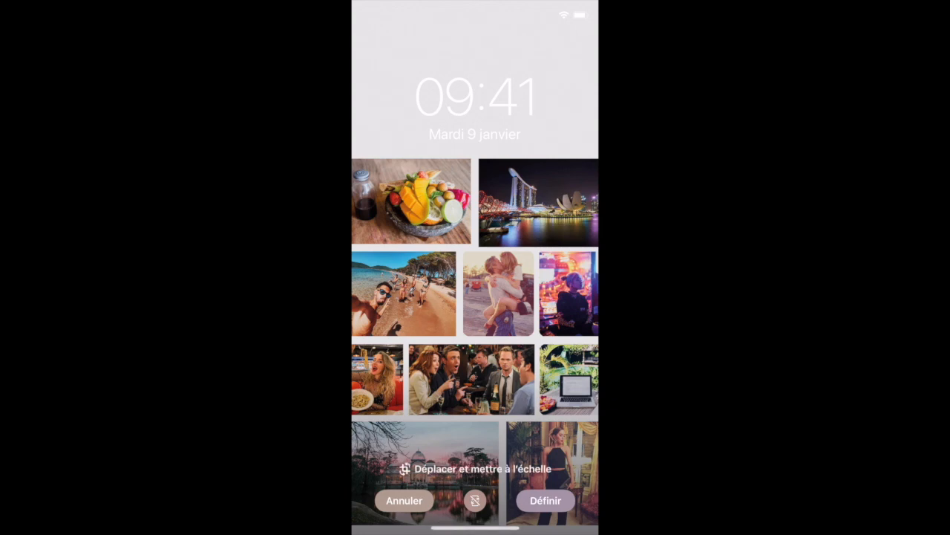
{"action": "left_click", "coordinate": [546, 500]}
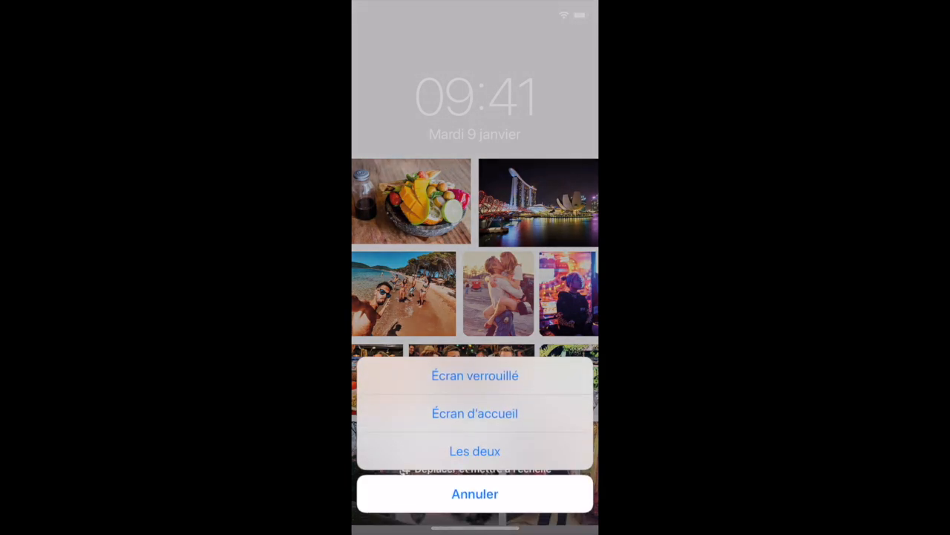
{"action": "left_click", "coordinate": [475, 494]}
{"action": "left_click", "coordinate": [401, 500]}
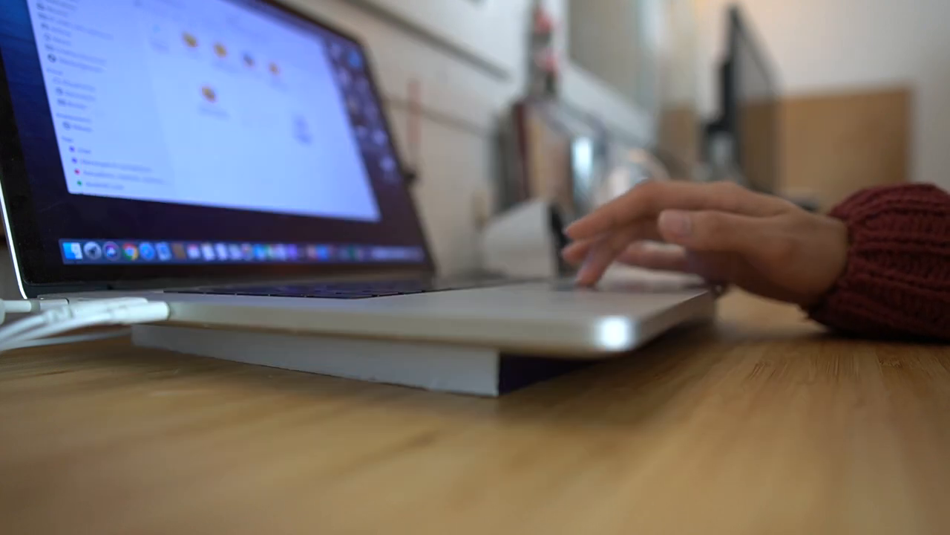
{"action": "left_click", "coordinate": [93, 30]}
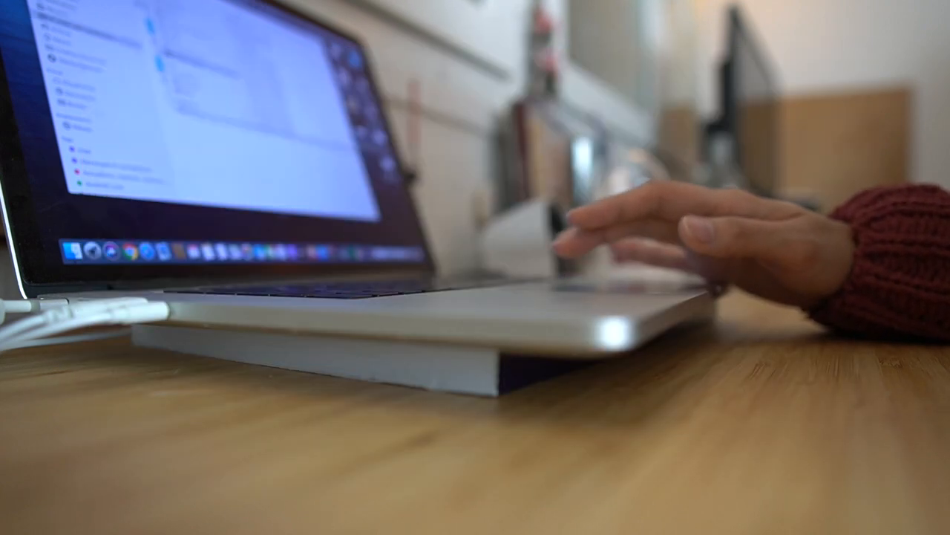
{"action": "key", "text": "super+w"}
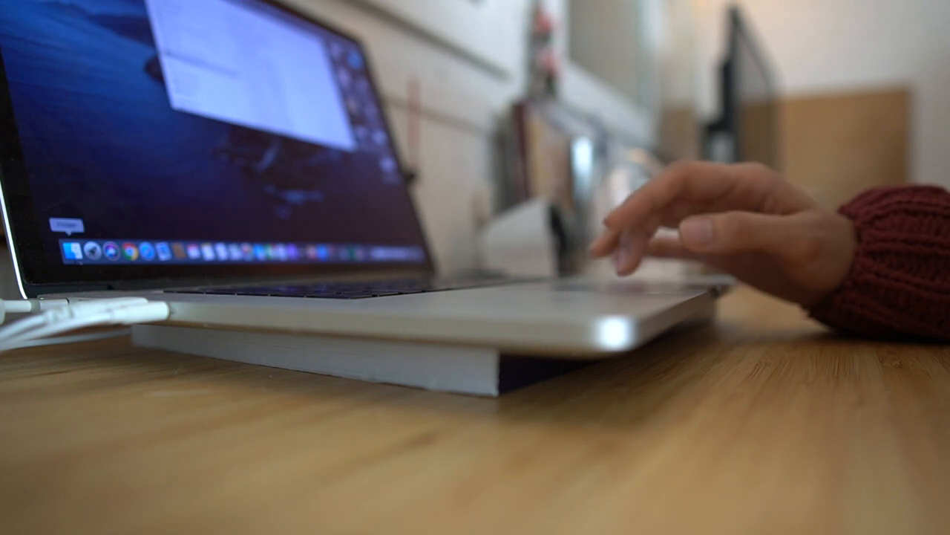
{"action": "key", "text": "super+w"}
{"action": "right_click", "coordinate": [130, 251]}
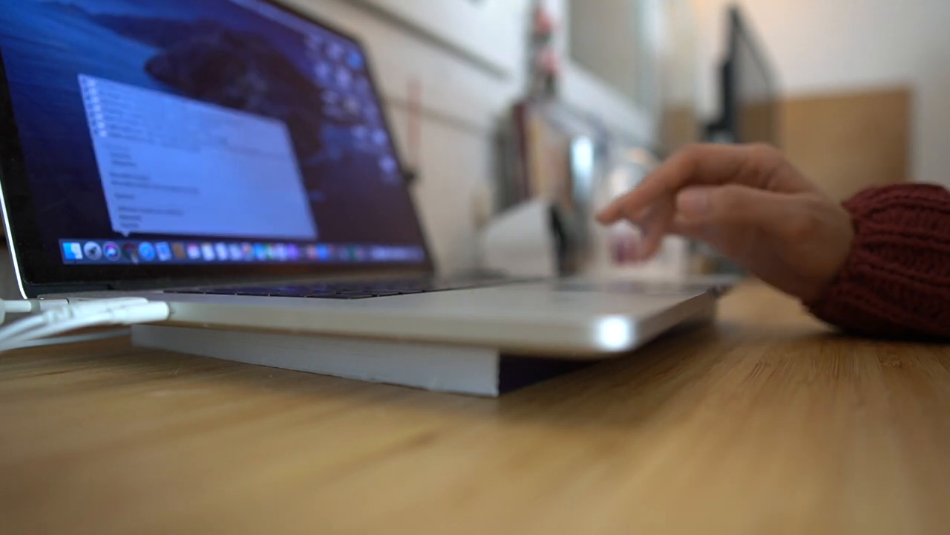
{"action": "left_click", "coordinate": [149, 178]}
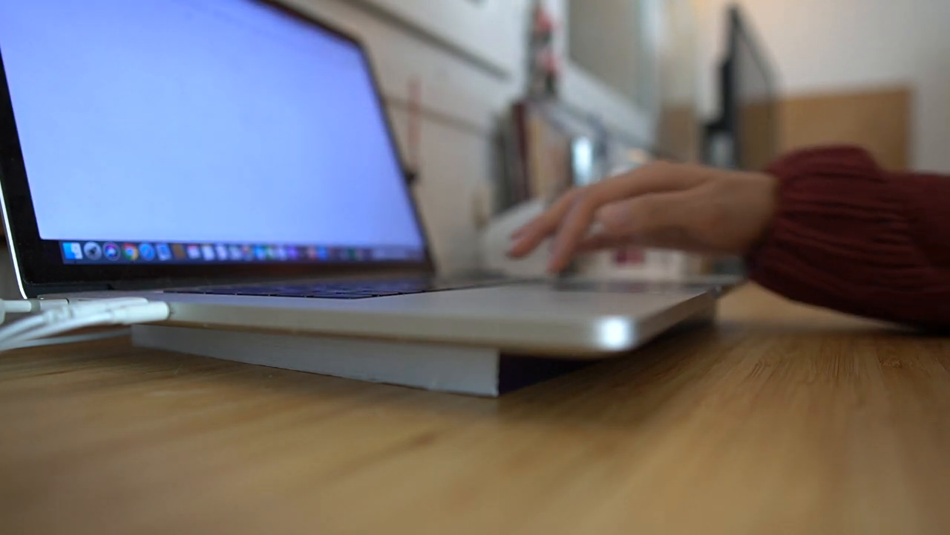
{"action": "type", "text": "y"}
{"action": "key", "text": "Return"}
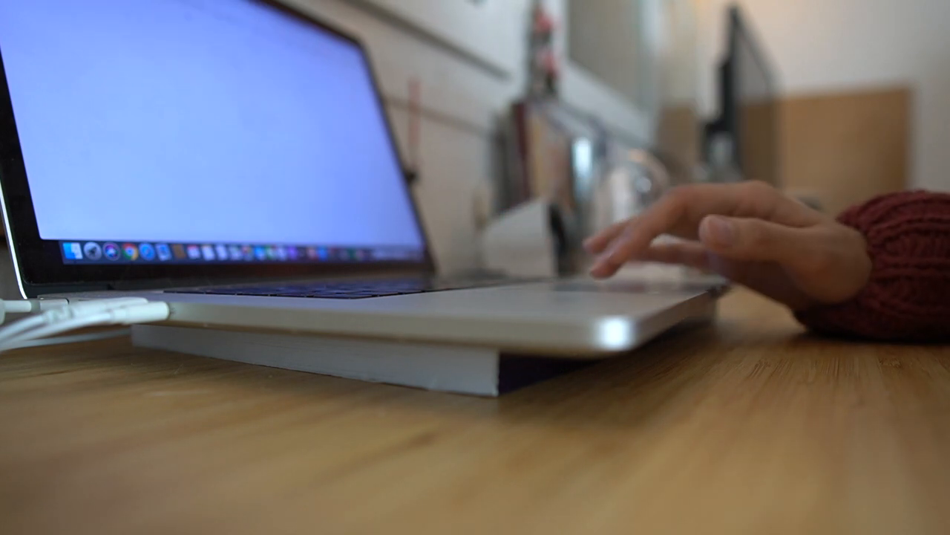